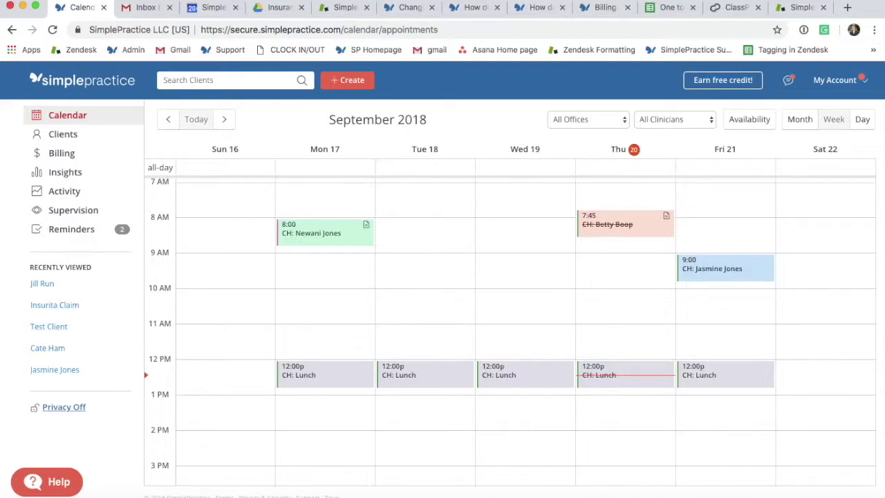
Step: Open the Client Portal section of the practice settings and turn the Client Portal on
{"action": "left_click", "coordinate": [834, 79]}
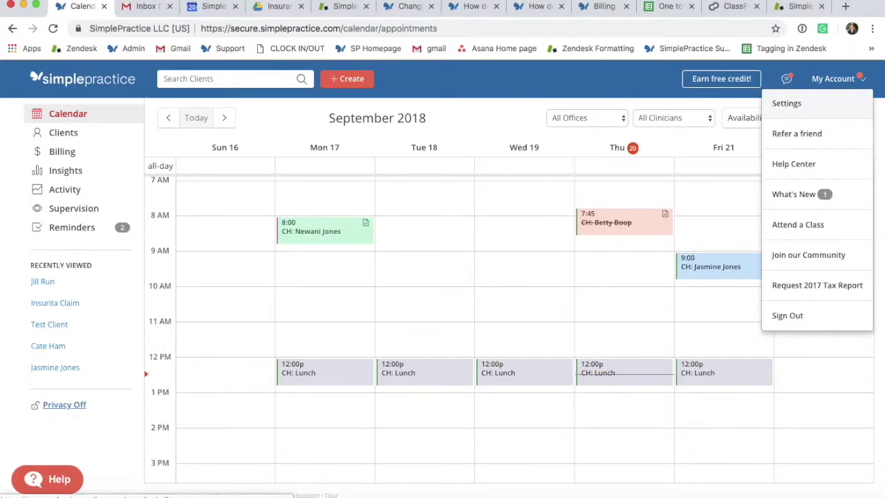
{"action": "left_click", "coordinate": [786, 103]}
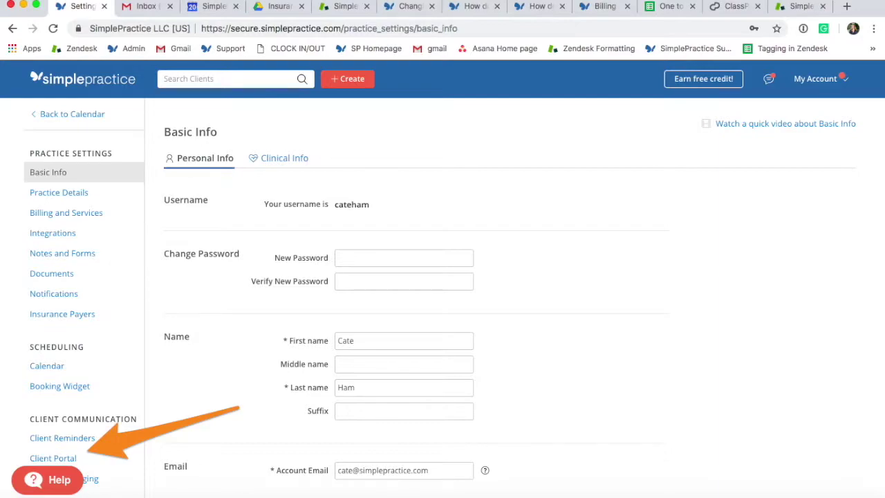
{"action": "left_click", "coordinate": [53, 458]}
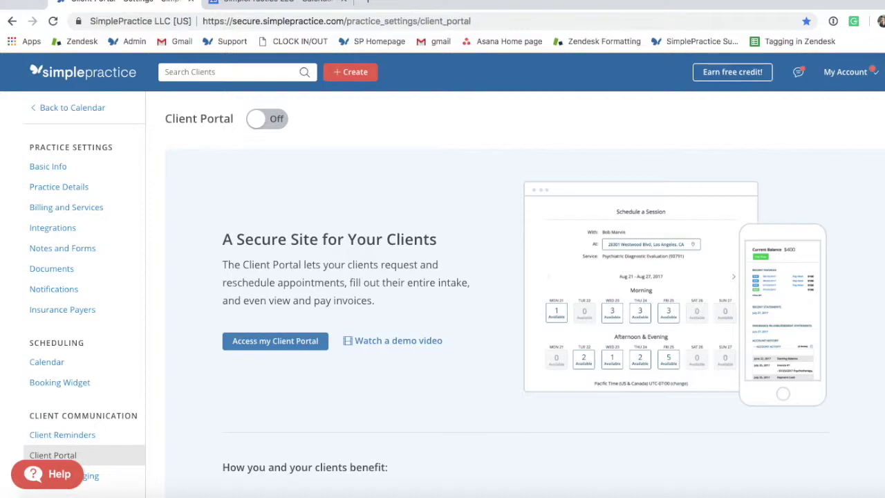
{"action": "left_click", "coordinate": [266, 118]}
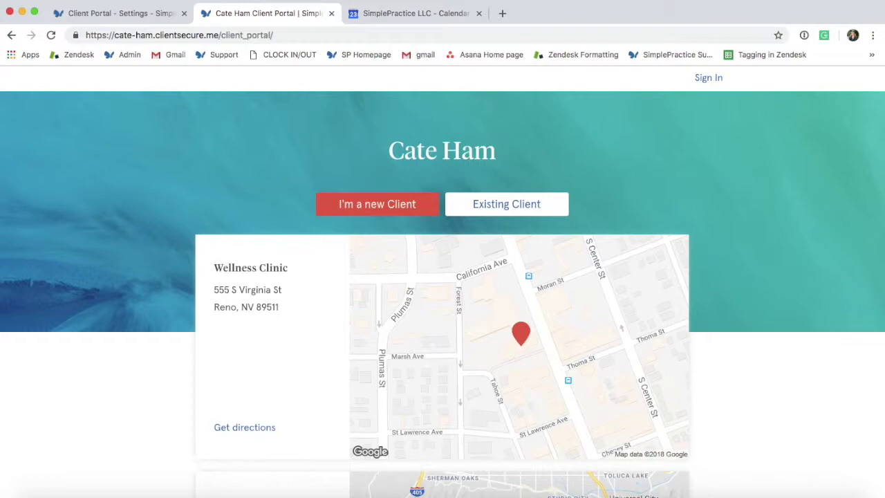
Step: Examine the practice's public client portal page, including its client entry options, office locations, video office and contact footer
{"action": "scroll", "coordinate": [881, 159], "scroll_direction": "down", "scroll_amount": 3}
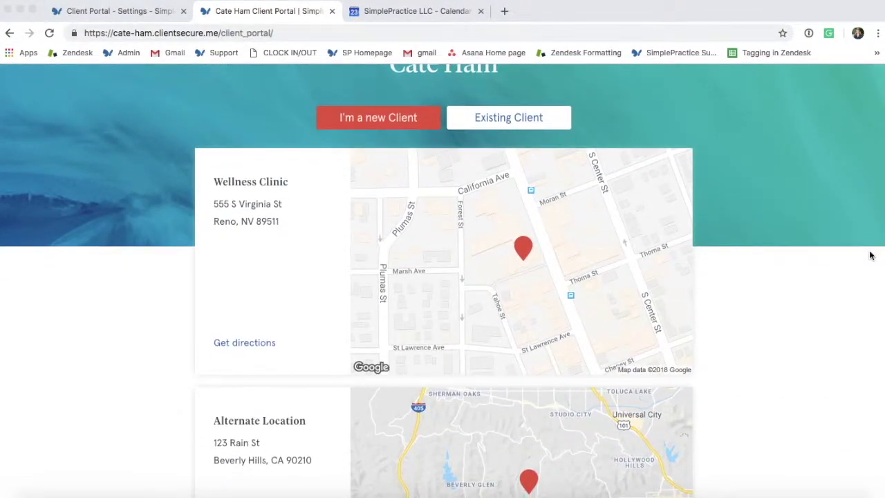
{"action": "scroll", "coordinate": [869, 256], "scroll_direction": "down", "scroll_amount": 3}
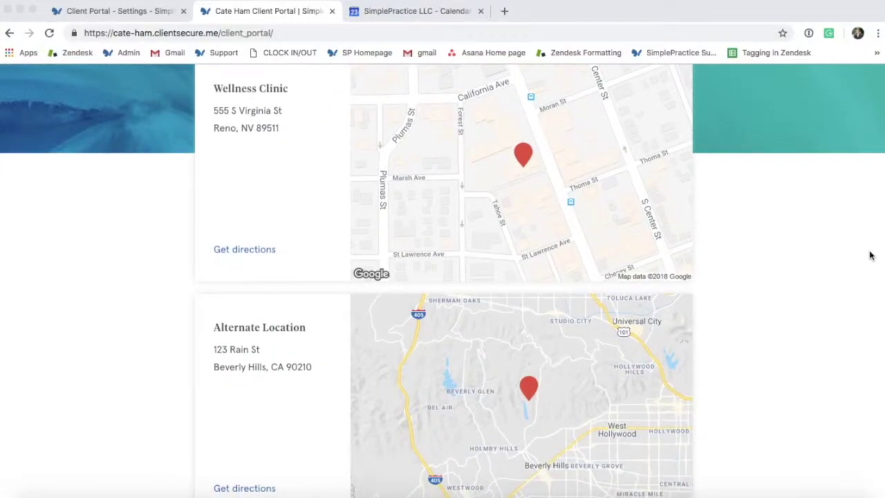
{"action": "scroll", "coordinate": [869, 256], "scroll_direction": "down", "scroll_amount": 3}
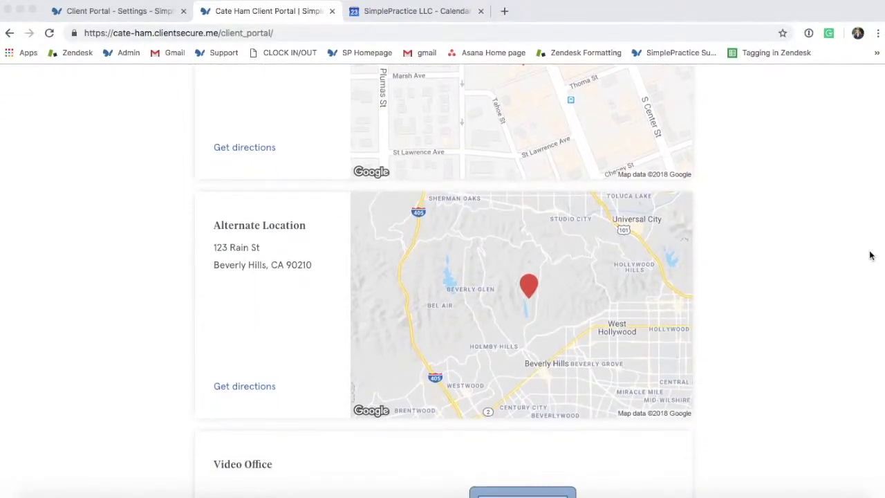
{"action": "scroll", "coordinate": [870, 256], "scroll_direction": "down", "scroll_amount": 4}
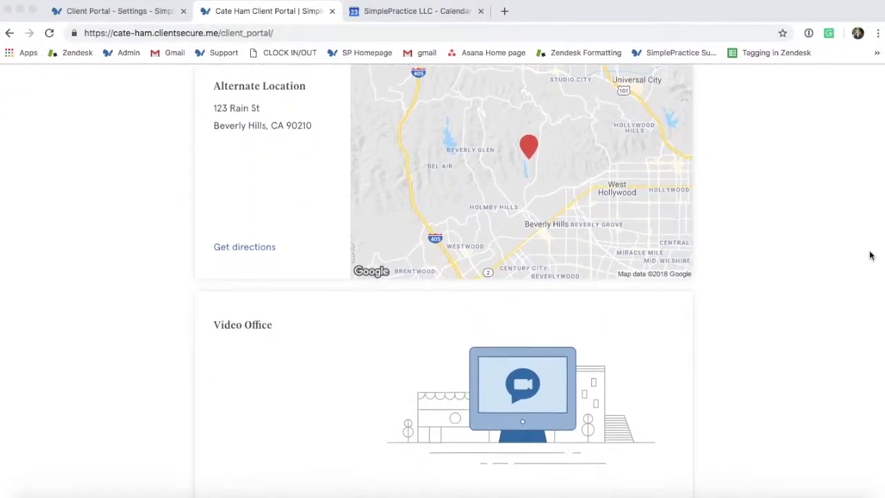
{"action": "scroll", "coordinate": [869, 255], "scroll_direction": "down", "scroll_amount": 4}
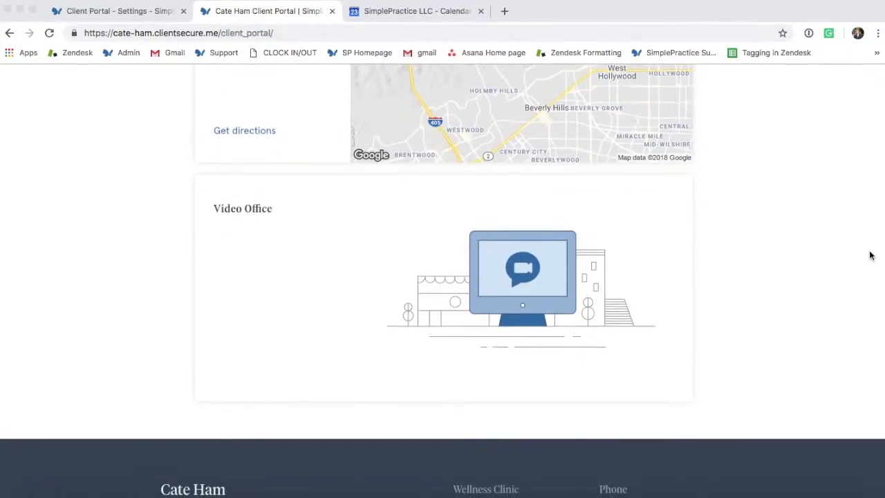
{"action": "scroll", "coordinate": [870, 255], "scroll_direction": "down", "scroll_amount": 3}
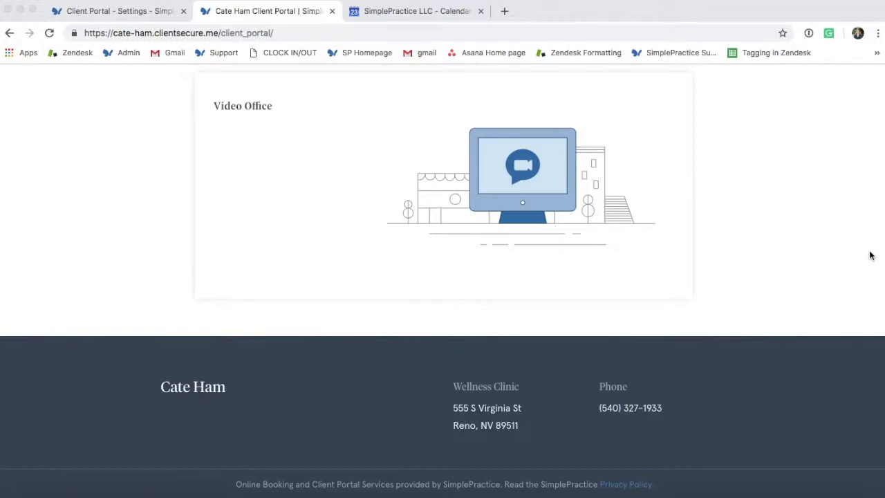
{"action": "scroll", "coordinate": [870, 256], "scroll_direction": "up", "scroll_amount": 3}
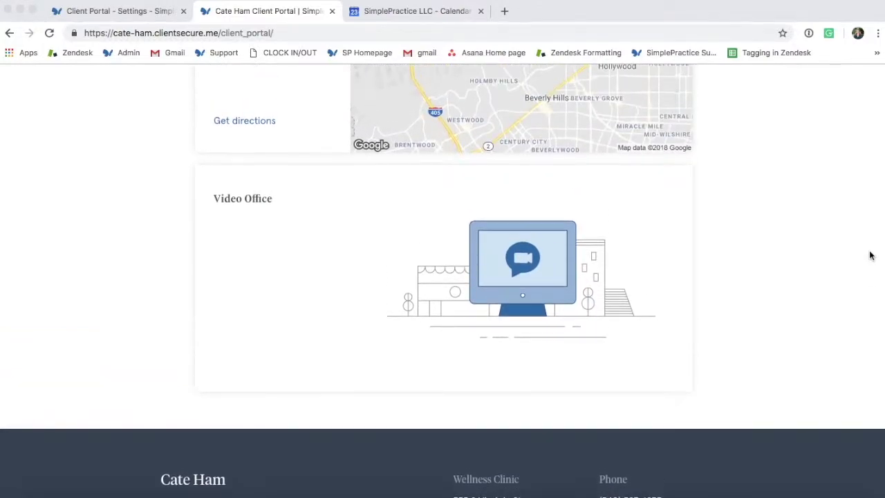
{"action": "scroll", "coordinate": [870, 256], "scroll_direction": "down", "scroll_amount": 1}
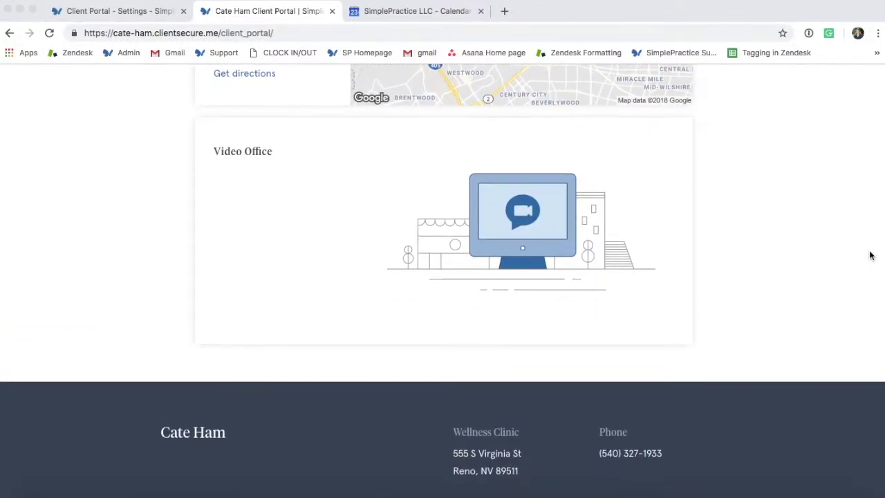
{"action": "scroll", "coordinate": [869, 256], "scroll_direction": "up", "scroll_amount": 2}
{"action": "scroll", "coordinate": [870, 256], "scroll_direction": "up", "scroll_amount": 6}
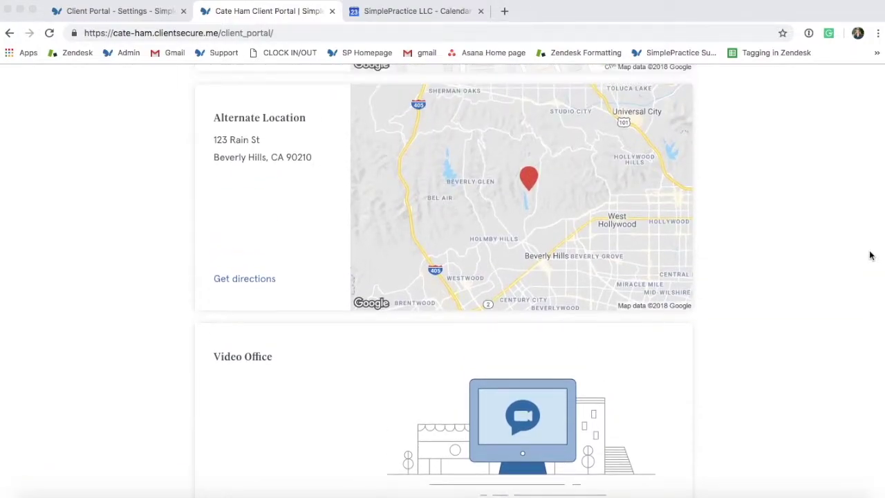
{"action": "scroll", "coordinate": [870, 255], "scroll_direction": "up", "scroll_amount": 5}
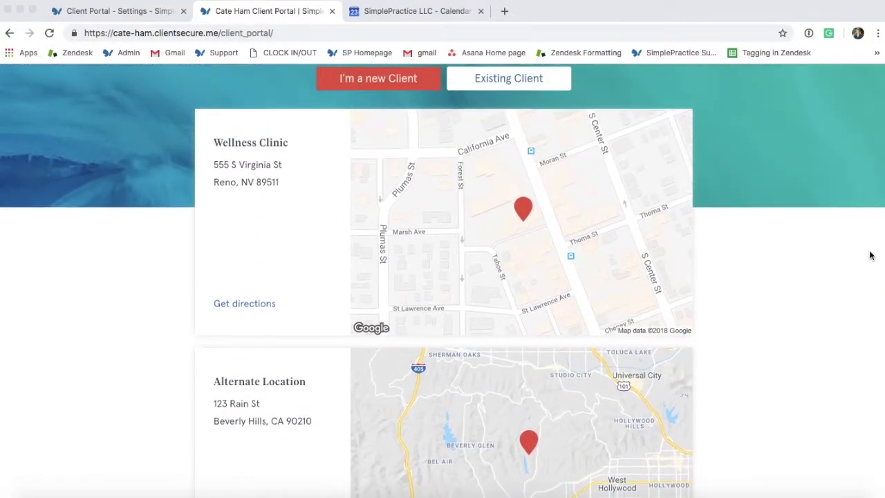
{"action": "scroll", "coordinate": [870, 256], "scroll_direction": "up", "scroll_amount": 1}
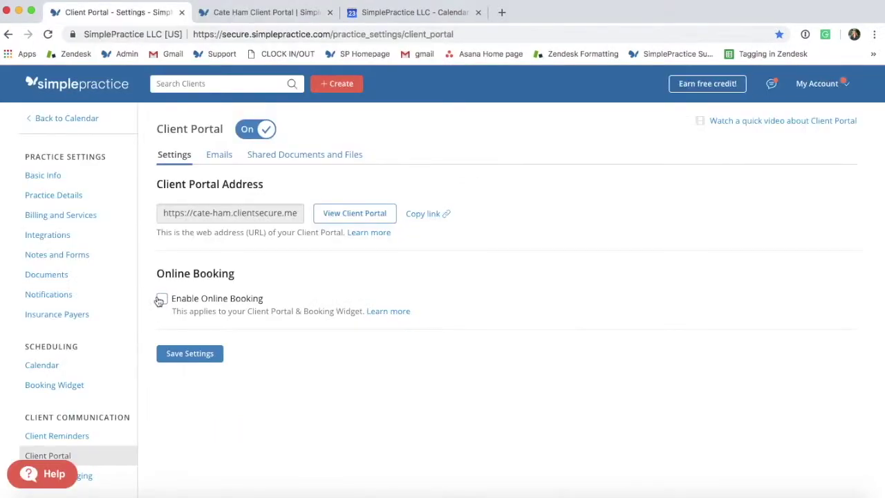
Step: Enable Online Booking for the Client Portal and save the settings
{"action": "left_click", "coordinate": [162, 299]}
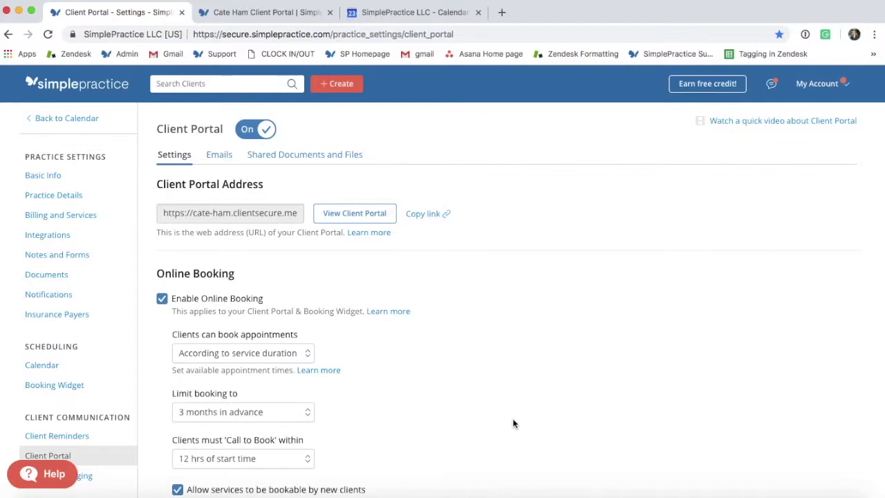
{"action": "scroll", "coordinate": [514, 423], "scroll_direction": "down", "scroll_amount": 5}
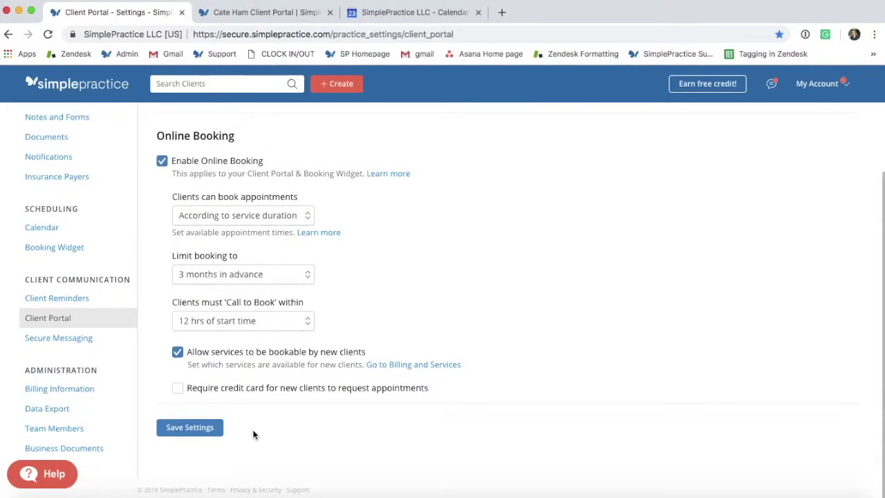
{"action": "left_click", "coordinate": [201, 428]}
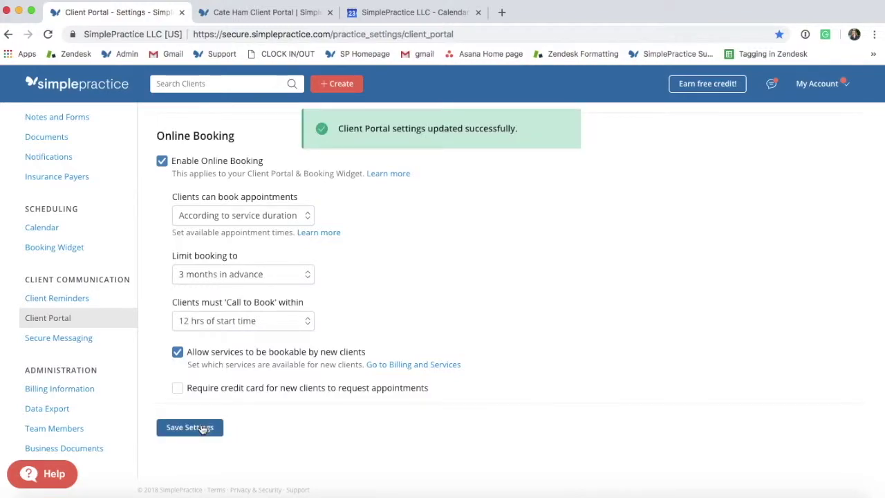
Step: Try the appointment booking time options according to service duration, on the full hour, and on the half hour
{"action": "scroll", "coordinate": [502, 335], "scroll_direction": "up", "scroll_amount": 1}
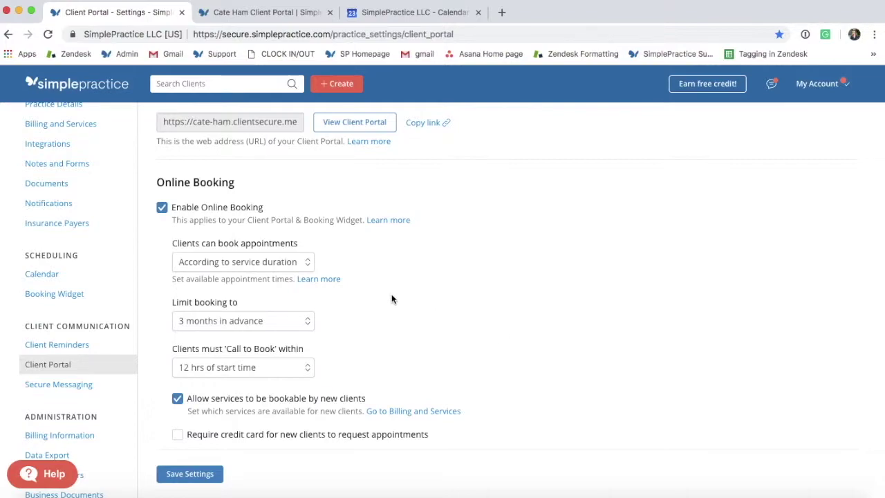
{"action": "left_click", "coordinate": [308, 265]}
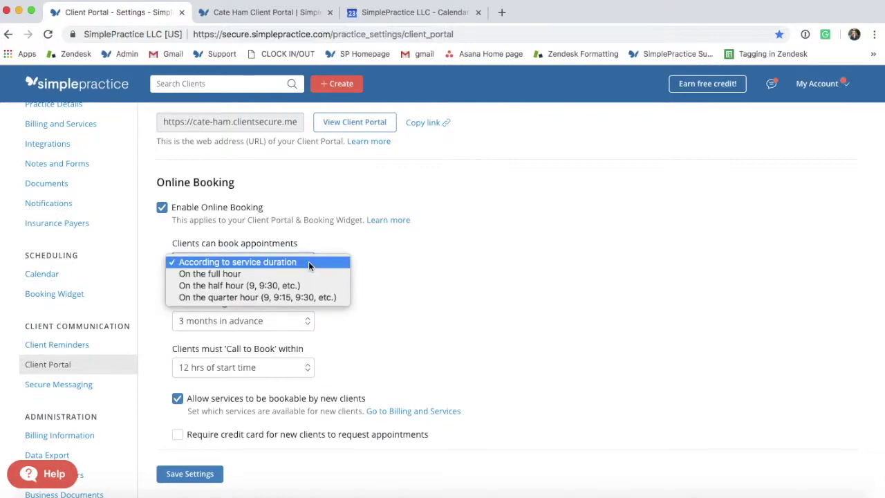
{"action": "left_click", "coordinate": [308, 262]}
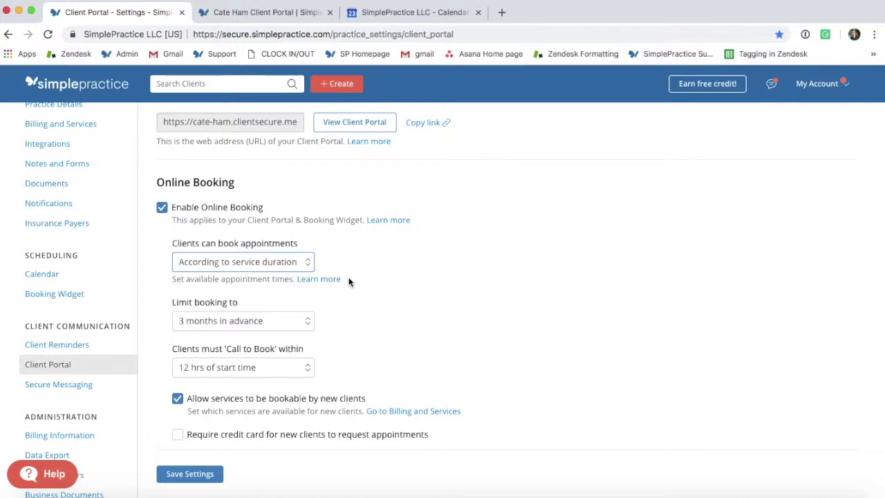
{"action": "left_click", "coordinate": [298, 262]}
{"action": "left_click", "coordinate": [290, 273]}
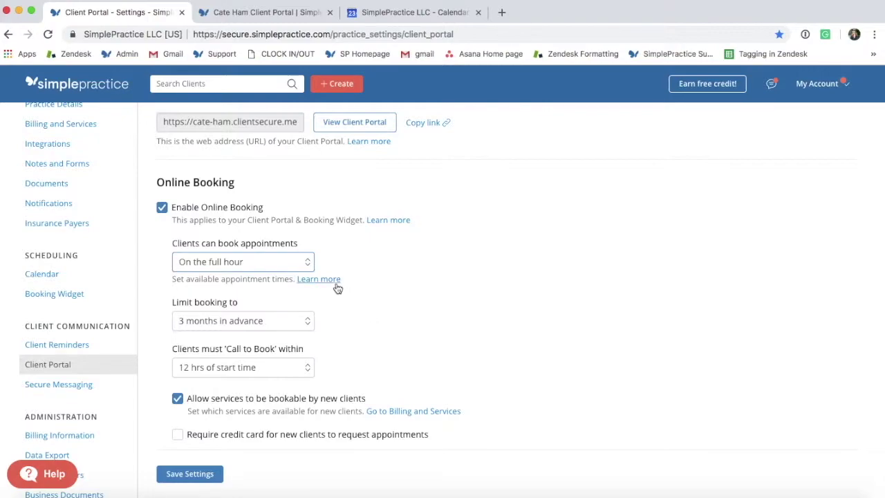
{"action": "left_click", "coordinate": [309, 263]}
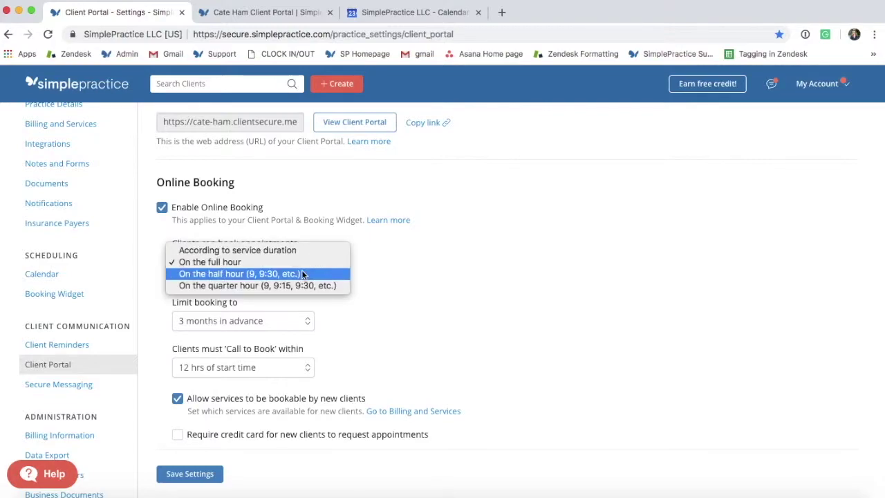
{"action": "left_click", "coordinate": [309, 274]}
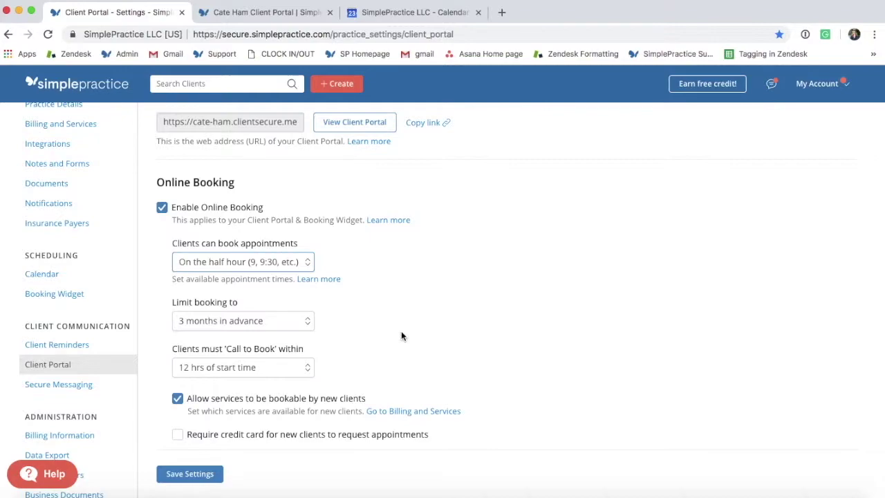
Step: Set the times clients can book appointments to on the quarter hour (9, 9:15, 9:30, etc.)
{"action": "left_click", "coordinate": [308, 263]}
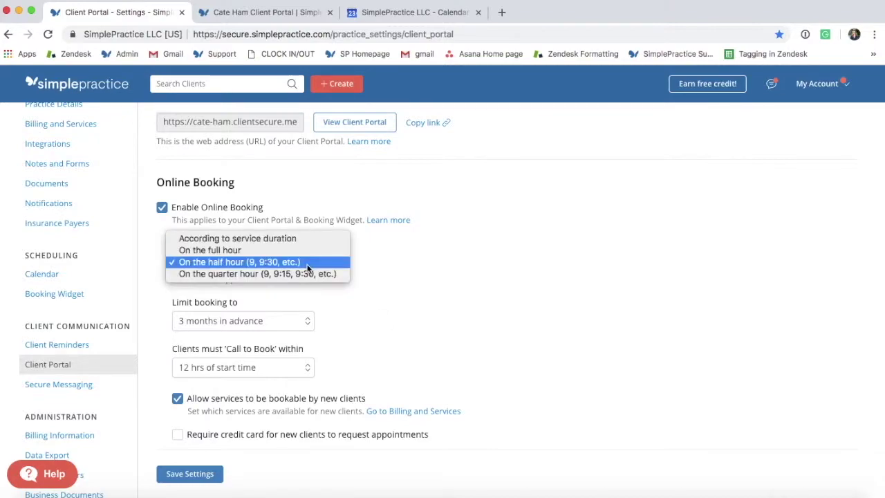
{"action": "left_click", "coordinate": [299, 274]}
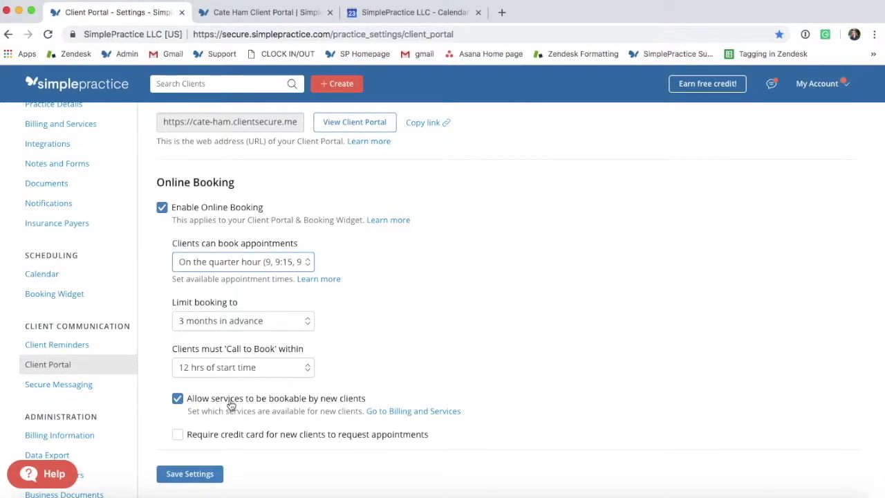
Step: Try disallowing new-client booking and requiring a credit card for new clients, and restore each option
{"action": "left_click", "coordinate": [179, 399]}
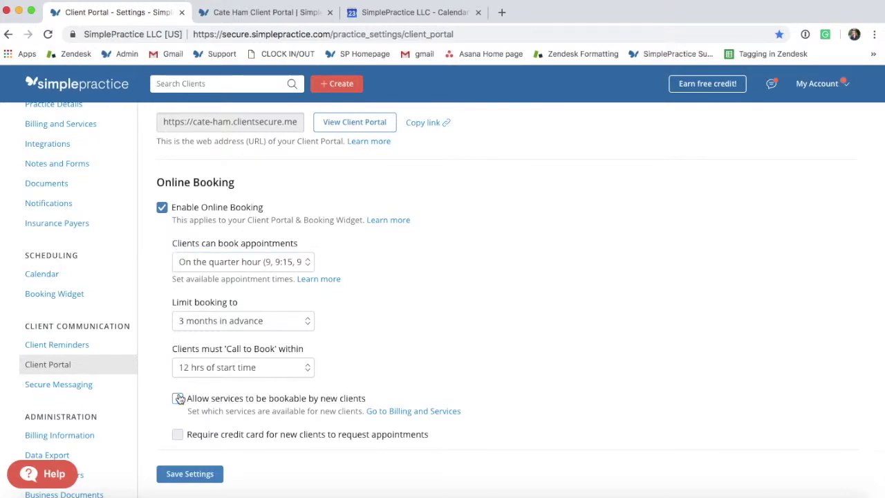
{"action": "left_click", "coordinate": [177, 399]}
{"action": "left_click", "coordinate": [177, 436]}
{"action": "left_click", "coordinate": [178, 435]}
Step: Limit booking to 6 months in advance, set 'Call to Book' within 5 days of start time, and save the settings
{"action": "left_click", "coordinate": [282, 327]}
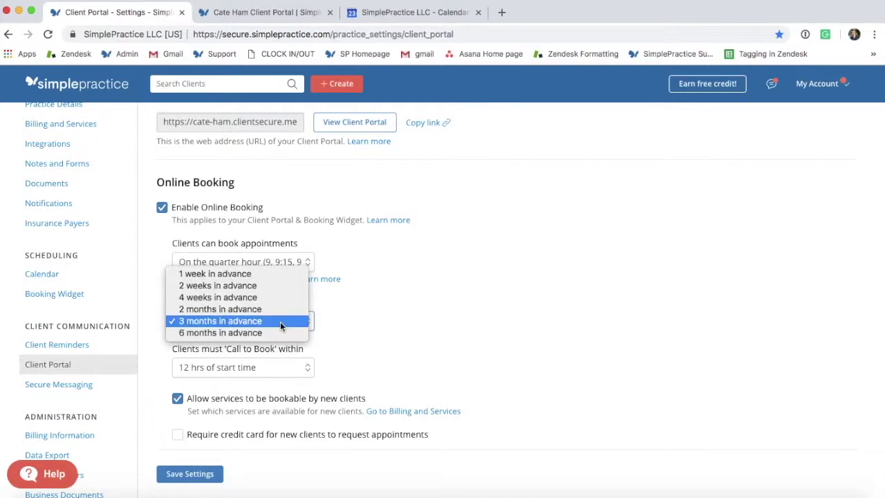
{"action": "left_click", "coordinate": [285, 335]}
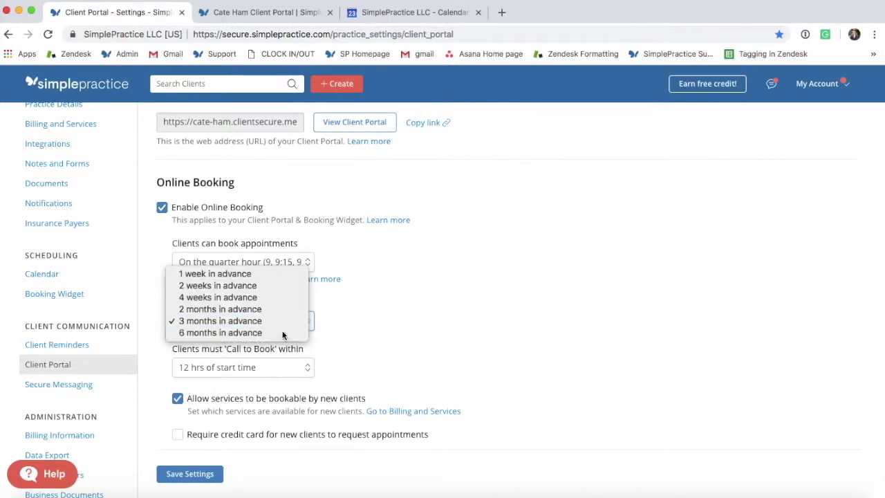
{"action": "left_click", "coordinate": [304, 368]}
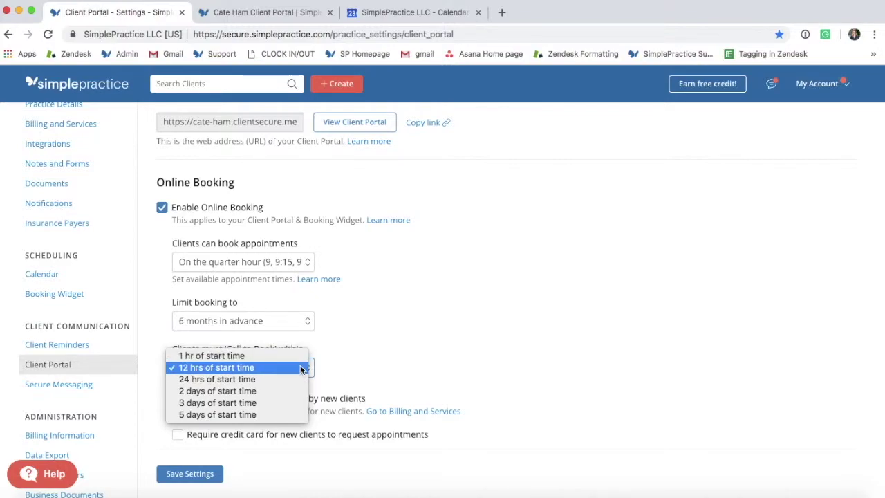
{"action": "left_click", "coordinate": [298, 413]}
{"action": "left_click", "coordinate": [208, 473]}
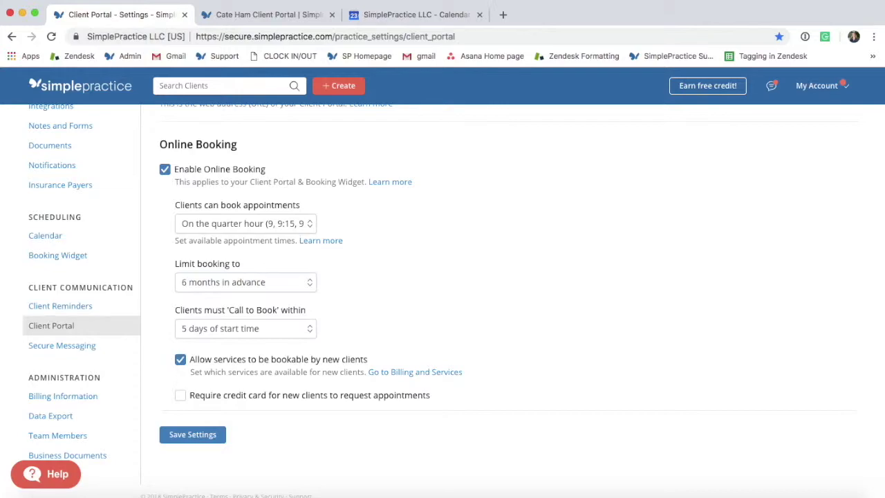
Step: Open the list of services in the Billing and Services settings, showing their online booking options
{"action": "scroll", "coordinate": [266, 424], "scroll_direction": "up", "scroll_amount": 5}
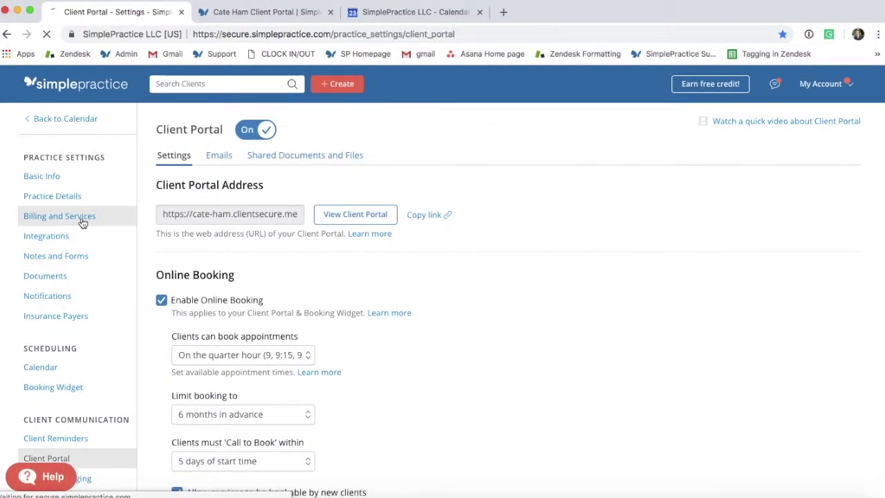
{"action": "left_click", "coordinate": [82, 222]}
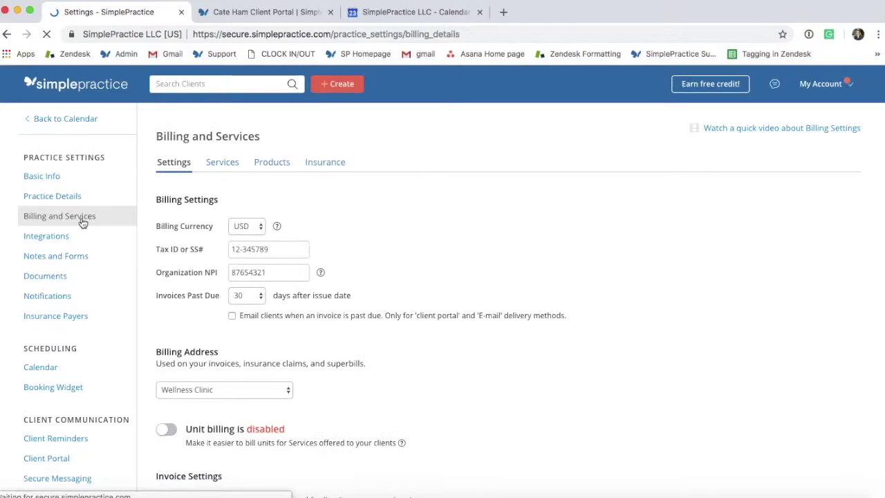
{"action": "left_click", "coordinate": [226, 163]}
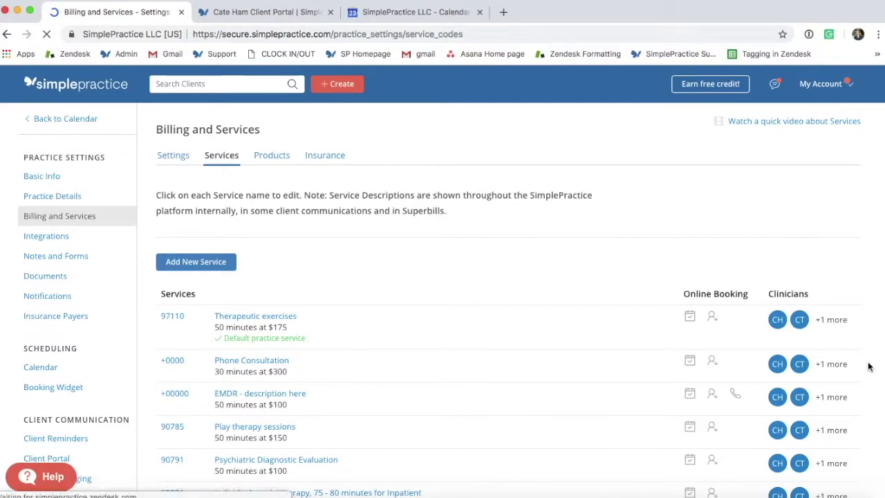
{"action": "scroll", "coordinate": [869, 367], "scroll_direction": "down", "scroll_amount": 2}
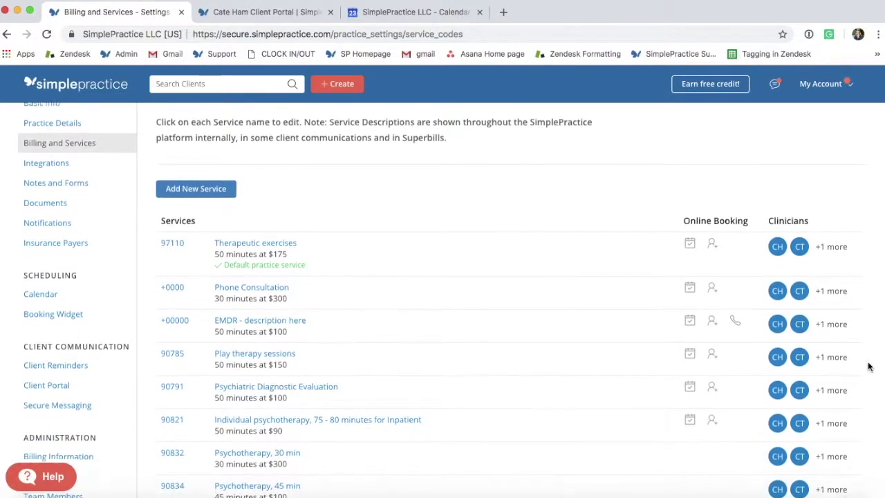
Step: Open the Therapeutic exercises service (97110) in the services list for editing
{"action": "scroll", "coordinate": [869, 366], "scroll_direction": "down", "scroll_amount": 1}
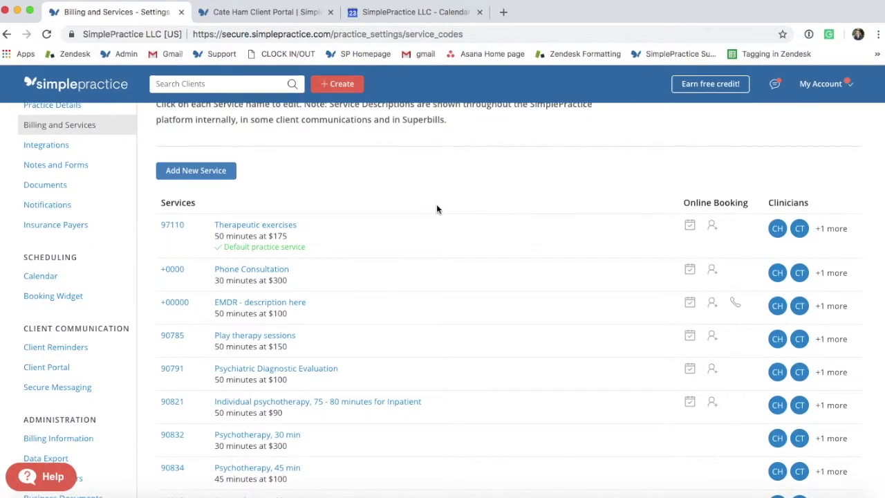
{"action": "left_click", "coordinate": [265, 226]}
{"action": "scroll", "coordinate": [264, 228], "scroll_direction": "down", "scroll_amount": 3}
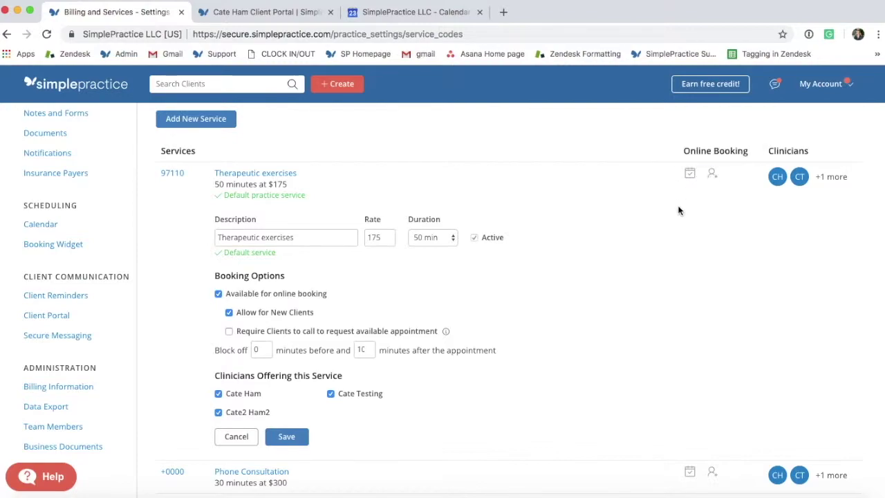
Step: Try changing the service's online booking, new-client and call-to-request options, and restore each one
{"action": "left_click", "coordinate": [218, 295]}
{"action": "left_click", "coordinate": [218, 294]}
{"action": "left_click", "coordinate": [229, 312]}
{"action": "left_click", "coordinate": [228, 312]}
{"action": "left_click", "coordinate": [229, 333]}
{"action": "mouse_move", "coordinate": [446, 334]}
{"action": "left_click", "coordinate": [231, 333]}
Step: Try adjusting the minutes blocked off around the appointment, returning them to 0 before and 10 after
{"action": "left_click", "coordinate": [369, 353]}
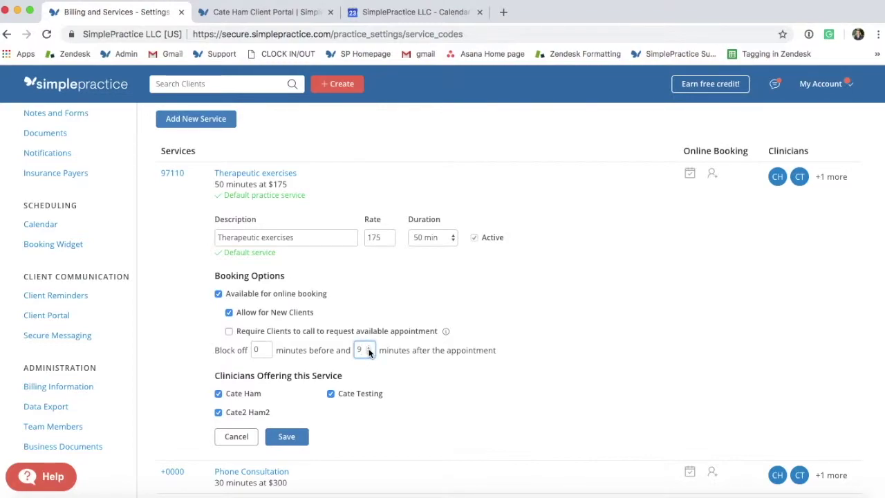
{"action": "left_click", "coordinate": [368, 348]}
{"action": "left_click", "coordinate": [368, 348]}
{"action": "left_click", "coordinate": [368, 348]}
{"action": "left_click", "coordinate": [368, 352]}
{"action": "left_click", "coordinate": [369, 352]}
{"action": "left_click", "coordinate": [251, 349]}
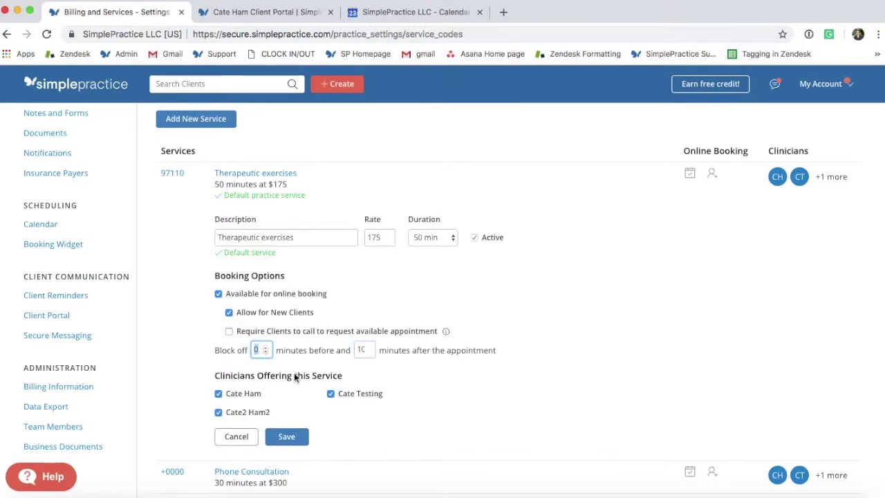
{"action": "key", "text": "BackSpace"}
{"action": "type", "text": "0"}
{"action": "left_click", "coordinate": [435, 404]}
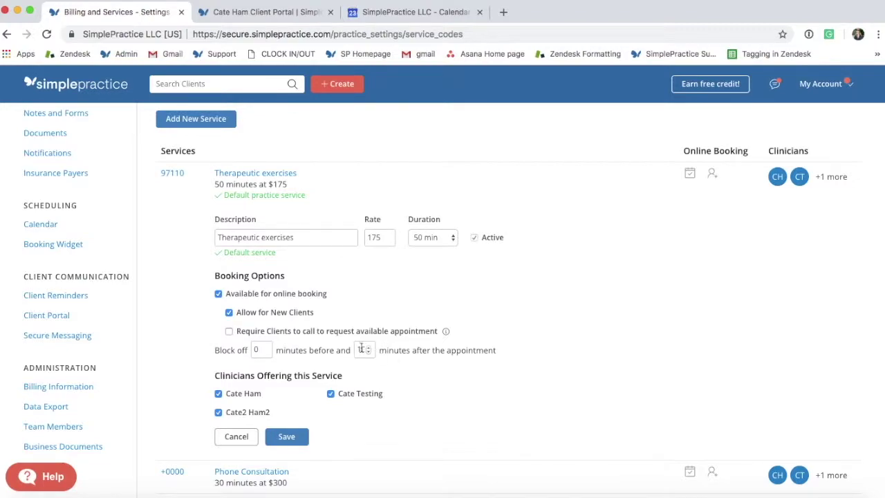
Step: Set the block-off time after the appointment to 5 minutes, remove the second listed clinician, and save the Therapeutic exercises service
{"action": "double_click", "coordinate": [357, 349]}
{"action": "type", "text": "5"}
{"action": "left_click", "coordinate": [428, 394]}
{"action": "left_click", "coordinate": [366, 349]}
{"action": "left_click", "coordinate": [285, 438]}
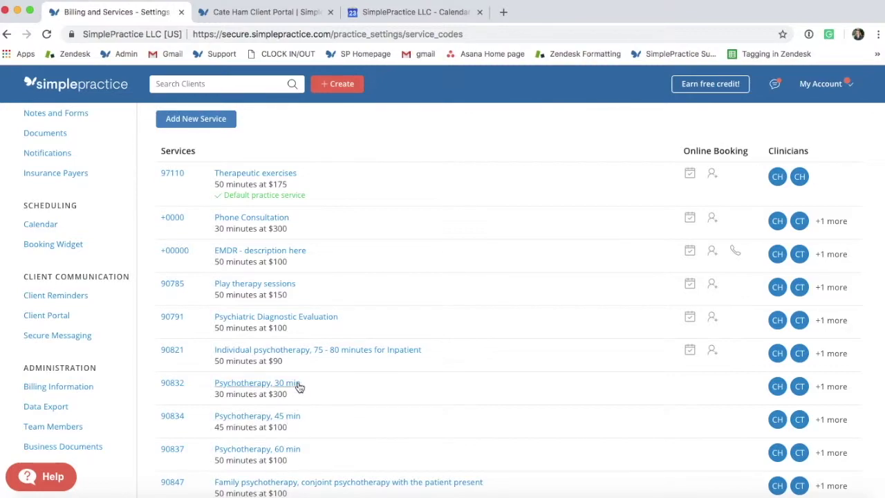
Step: Leave the practice settings for the calendar and display the availability view
{"action": "mouse_move", "coordinate": [699, 170]}
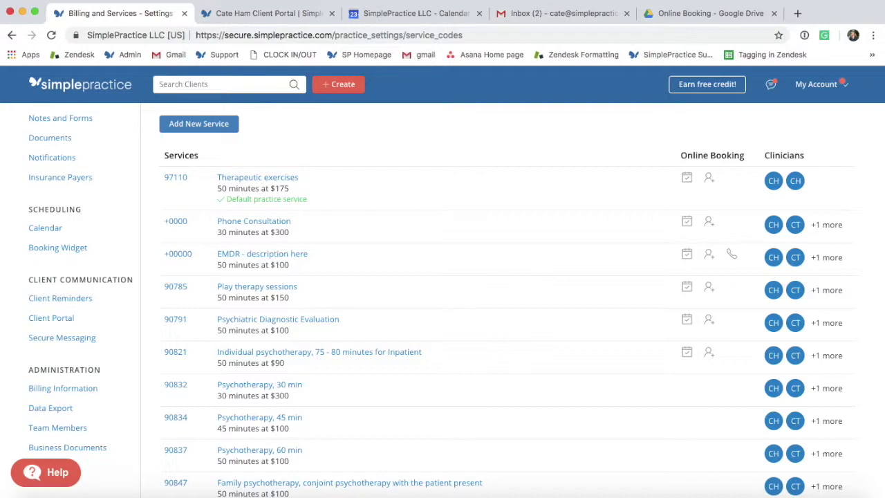
{"action": "scroll", "coordinate": [473, 436], "scroll_direction": "up", "scroll_amount": 4}
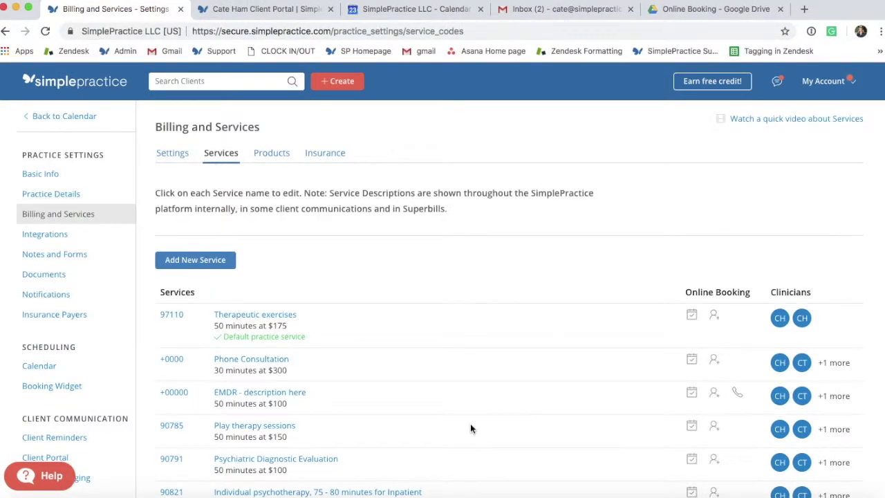
{"action": "left_click", "coordinate": [77, 119]}
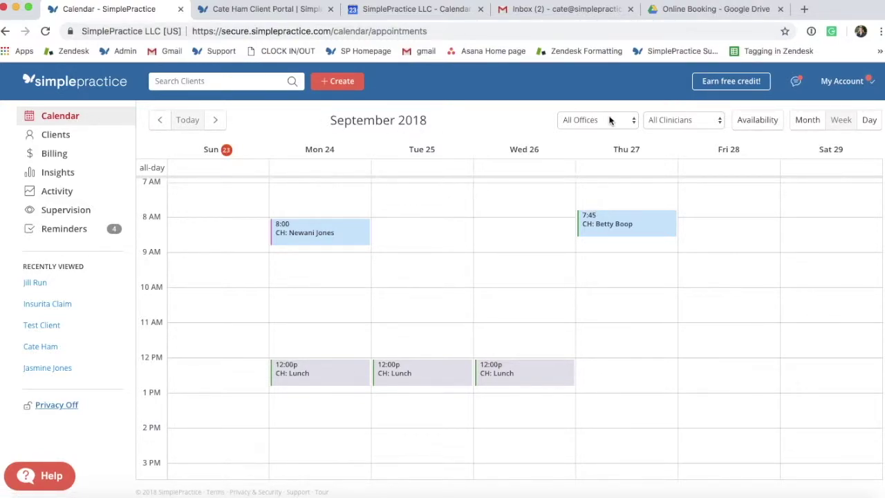
{"action": "left_click", "coordinate": [749, 127]}
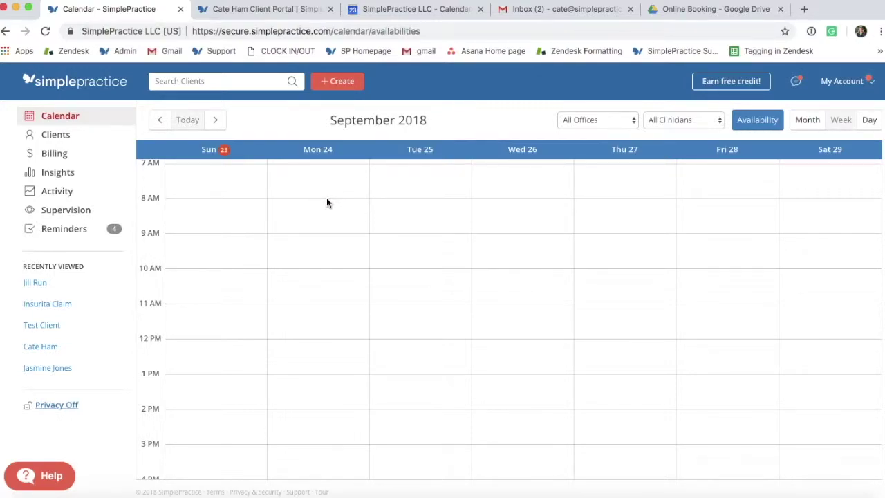
Step: Create a new availability block titled "My Office Hours"
{"action": "left_click", "coordinate": [306, 209]}
{"action": "left_click", "coordinate": [326, 89]}
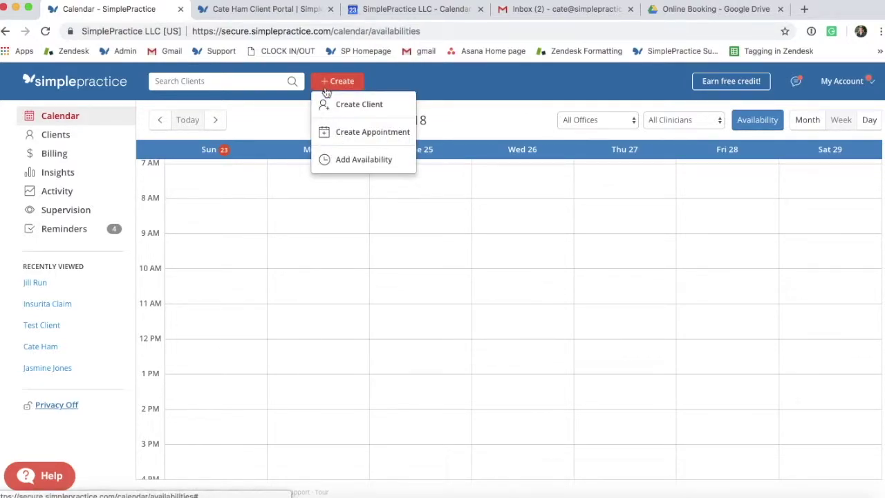
{"action": "left_click", "coordinate": [343, 160]}
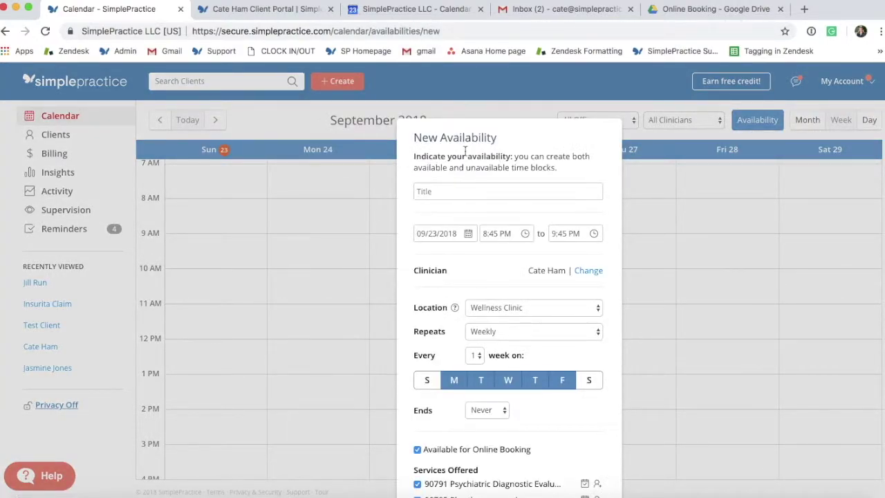
{"action": "scroll", "coordinate": [589, 179], "scroll_direction": "down", "scroll_amount": 2}
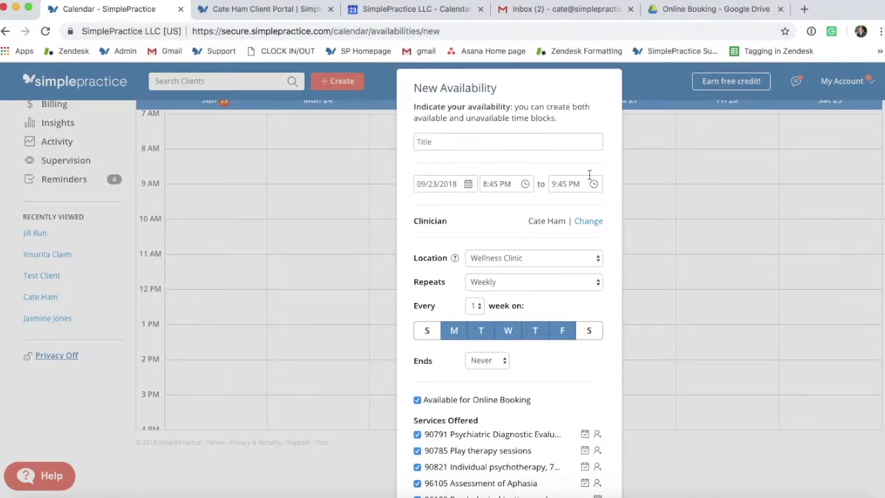
{"action": "left_click", "coordinate": [477, 139]}
{"action": "type", "text": "My Office Hours"}
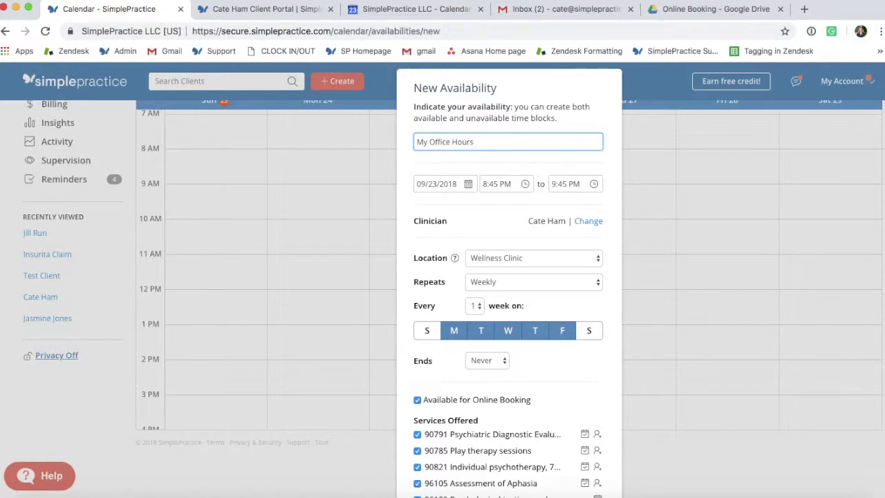
Step: Set the availability from 8:00 AM to 3:15 PM, repeating weekly
{"action": "left_click", "coordinate": [509, 183]}
{"action": "type", "text": "8:9"}
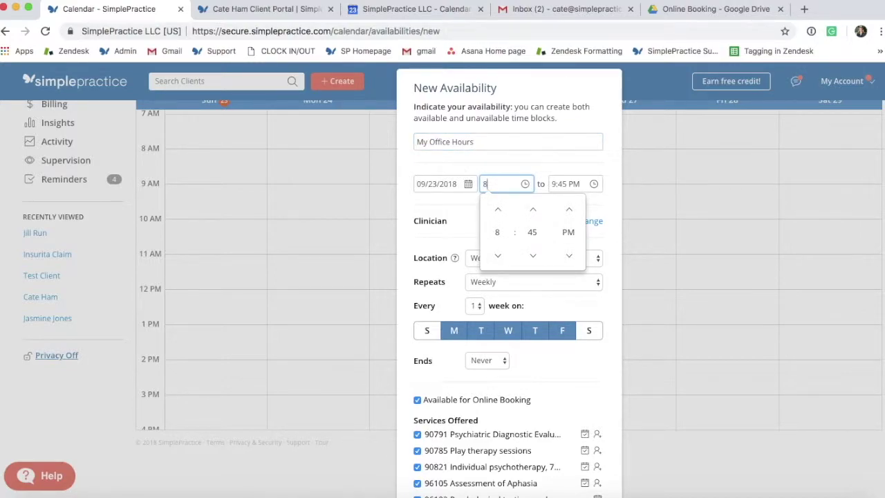
{"action": "key", "text": "BackSpace"}
{"action": "type", "text": "00am"}
{"action": "left_click", "coordinate": [461, 225]}
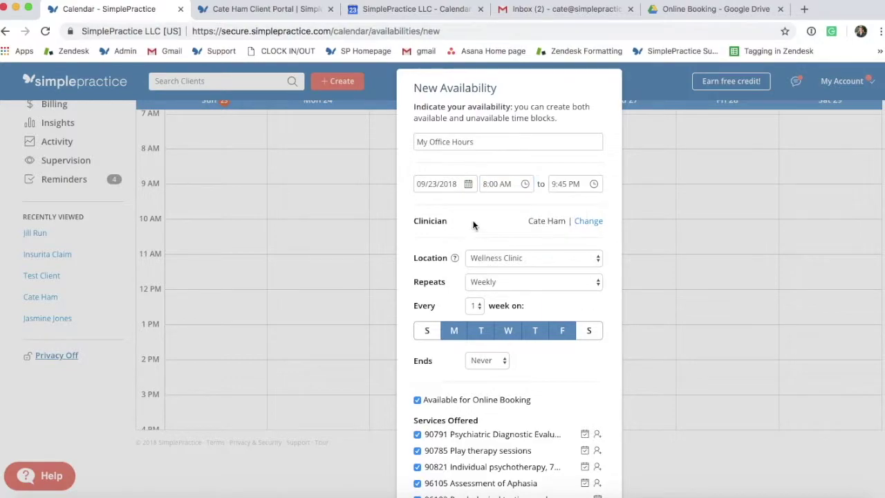
{"action": "left_click", "coordinate": [562, 183]}
{"action": "type", "text": "3:15"}
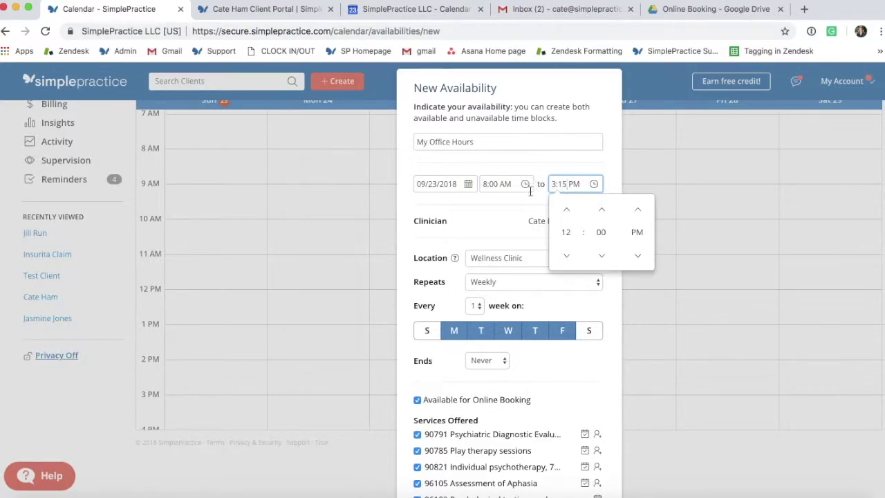
{"action": "left_click", "coordinate": [520, 212]}
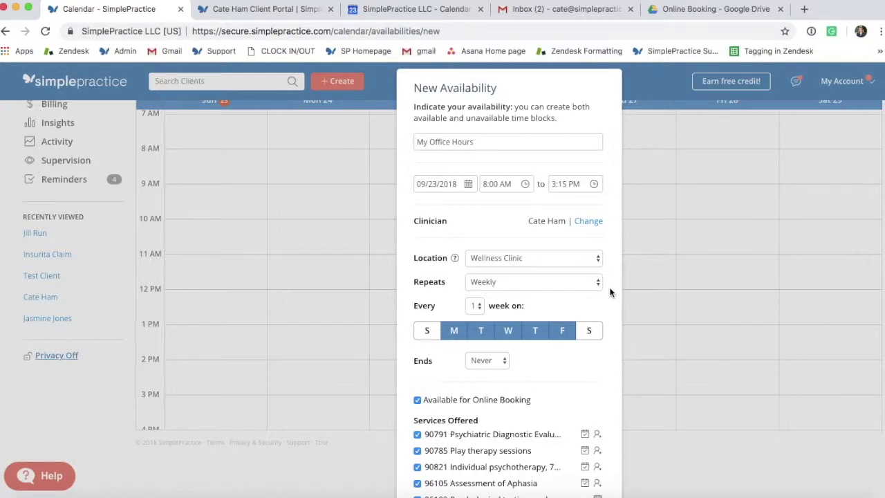
{"action": "left_click", "coordinate": [503, 284]}
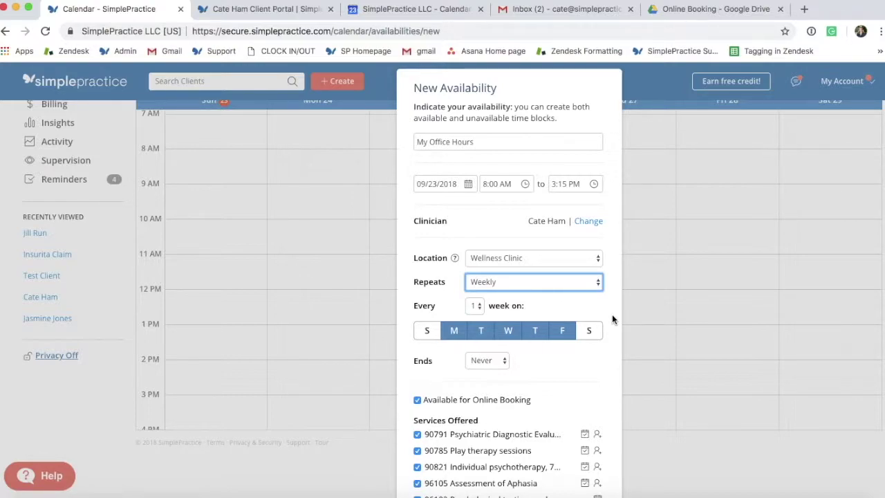
Step: Try excluding EMDR, Therapeutic exercises and Collateral Visit from the availability's offered services, and include them again
{"action": "scroll", "coordinate": [612, 315], "scroll_direction": "down", "scroll_amount": 3}
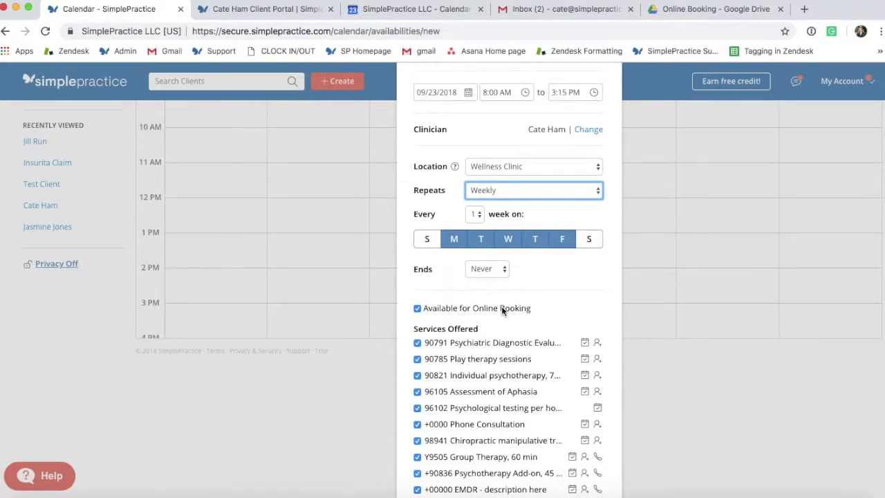
{"action": "scroll", "coordinate": [543, 324], "scroll_direction": "down", "scroll_amount": 1}
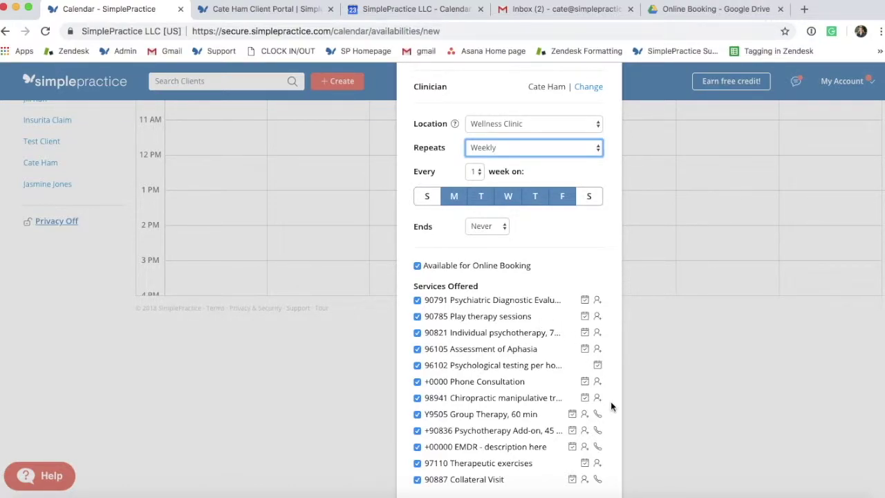
{"action": "scroll", "coordinate": [611, 403], "scroll_direction": "down", "scroll_amount": 1}
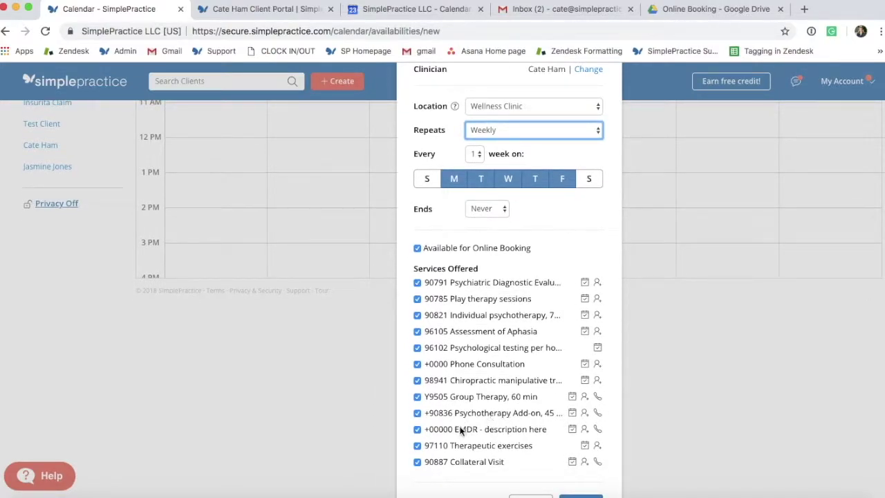
{"action": "left_click", "coordinate": [417, 428]}
{"action": "left_click", "coordinate": [418, 446]}
{"action": "left_click", "coordinate": [416, 460]}
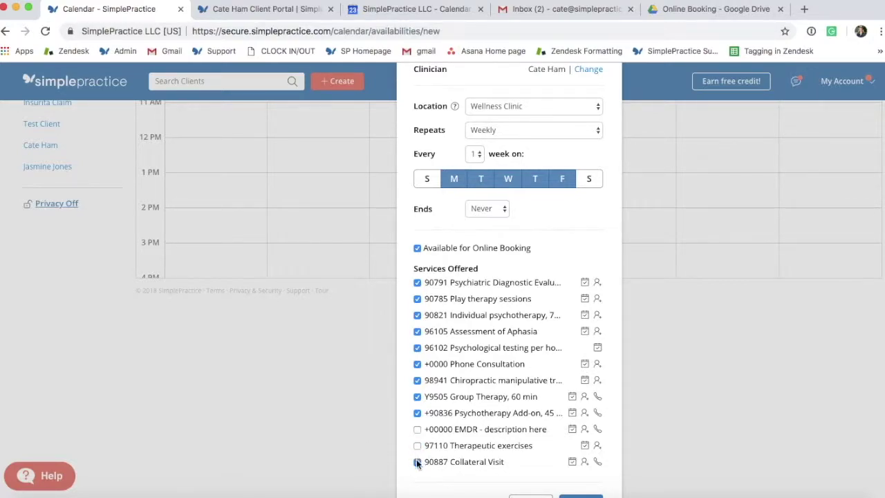
{"action": "left_click", "coordinate": [417, 462]}
{"action": "left_click", "coordinate": [417, 445]}
{"action": "left_click", "coordinate": [418, 429]}
Step: Save the new availability block with all listed services offered
{"action": "scroll", "coordinate": [590, 474], "scroll_direction": "down", "scroll_amount": 1}
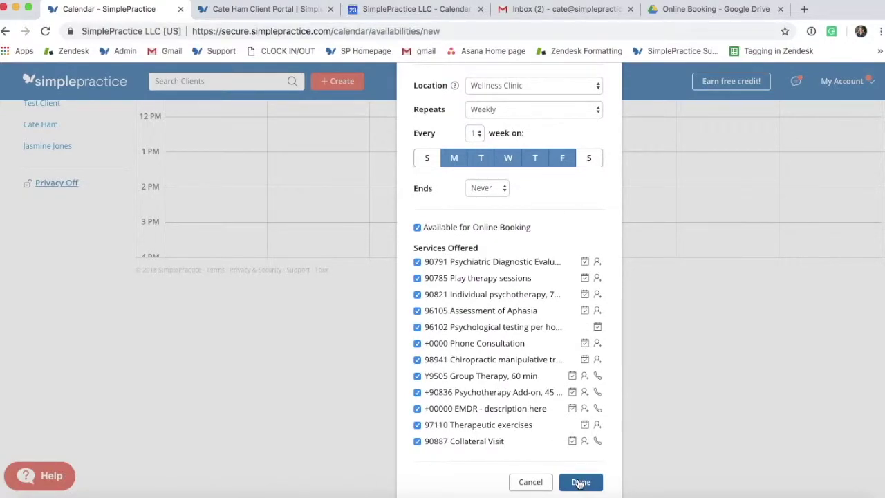
{"action": "left_click", "coordinate": [580, 482]}
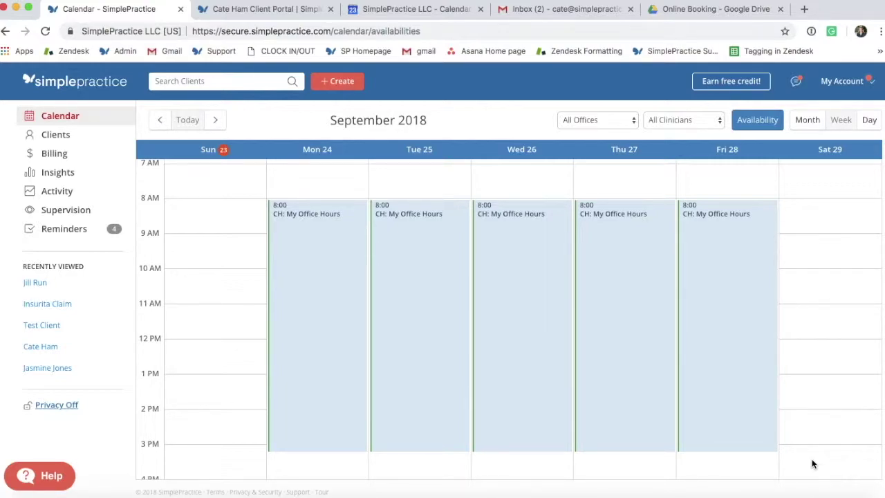
Step: Switch the calendar back to appointments and filter it to the first listed clinician
{"action": "left_click", "coordinate": [761, 130]}
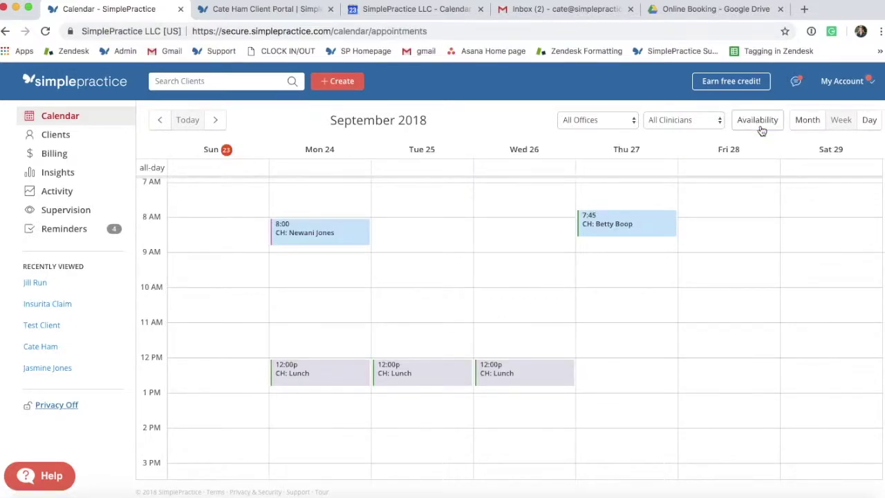
{"action": "left_click", "coordinate": [716, 125]}
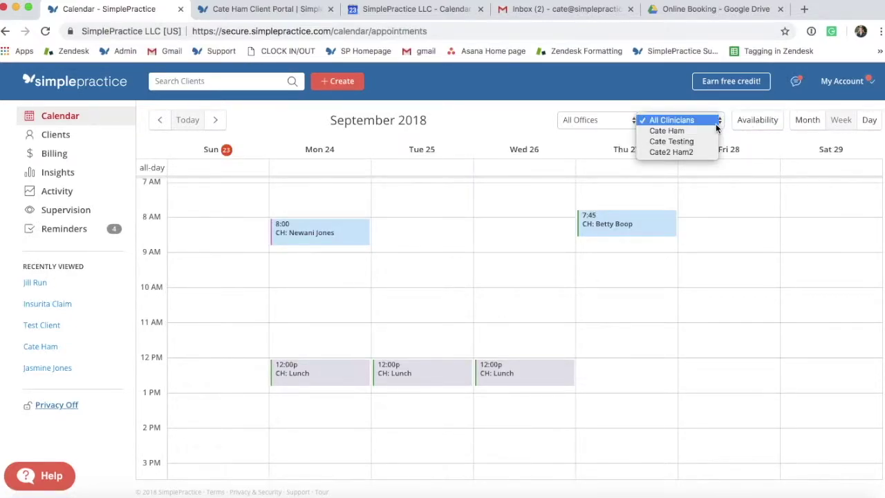
{"action": "left_click", "coordinate": [708, 128]}
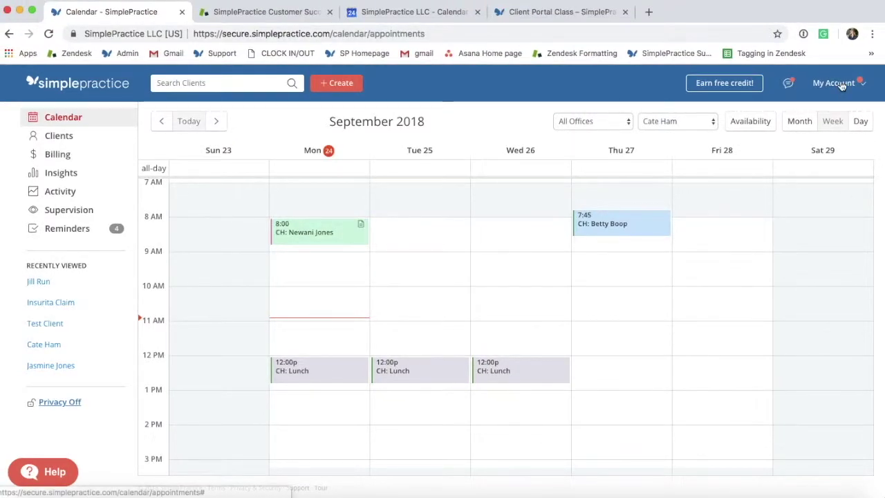
Step: Open the Client Portal settings and view the practice's client portal page
{"action": "left_click", "coordinate": [840, 84]}
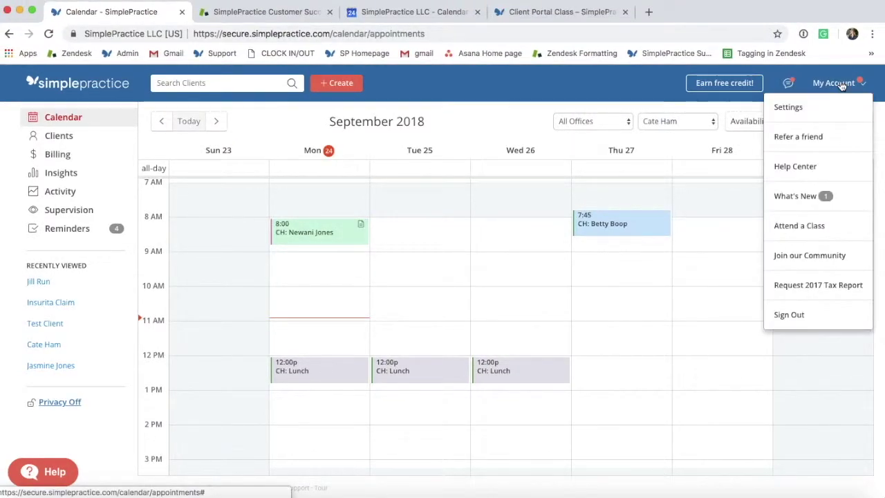
{"action": "left_click", "coordinate": [804, 109]}
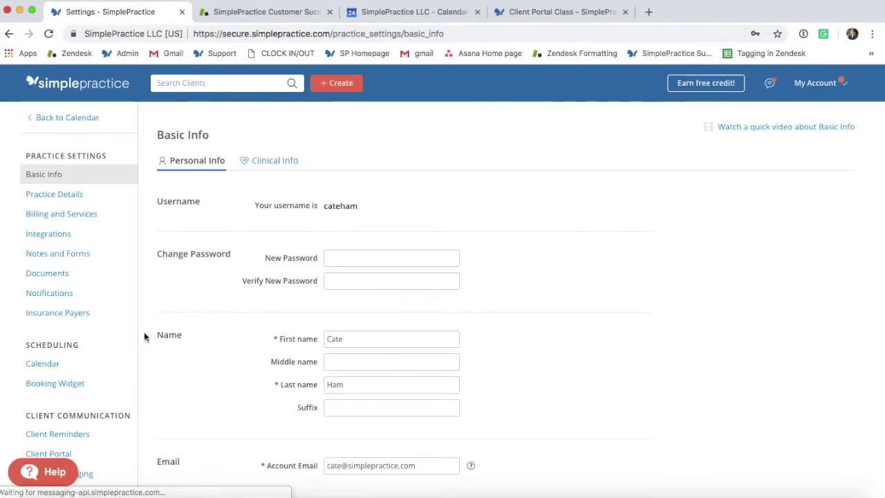
{"action": "left_click", "coordinate": [78, 452]}
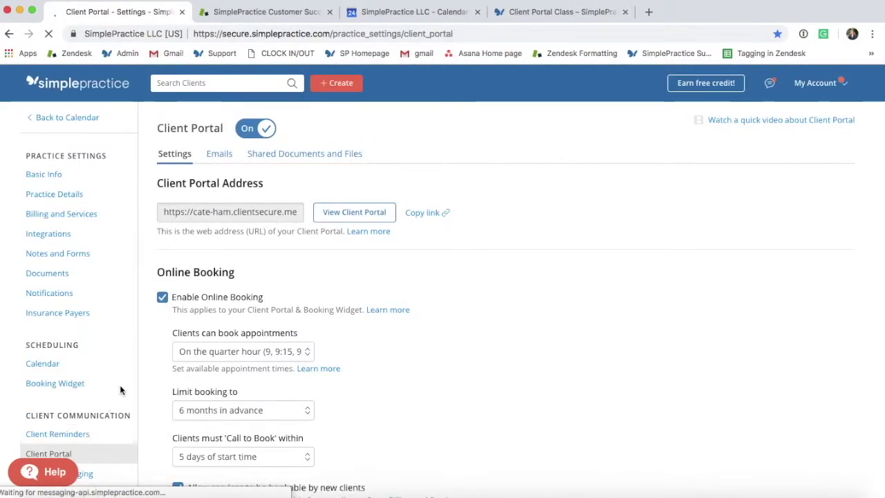
{"action": "left_click", "coordinate": [333, 214]}
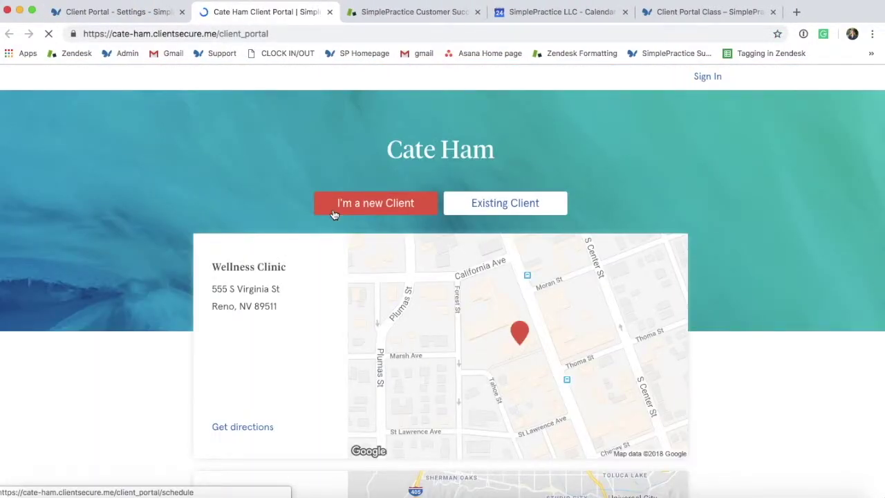
Step: As a new client, choose a Psychiatric Diagnostic Evaluation (90791) session on Friday, September 28 at 8:00 AM
{"action": "left_click", "coordinate": [332, 214]}
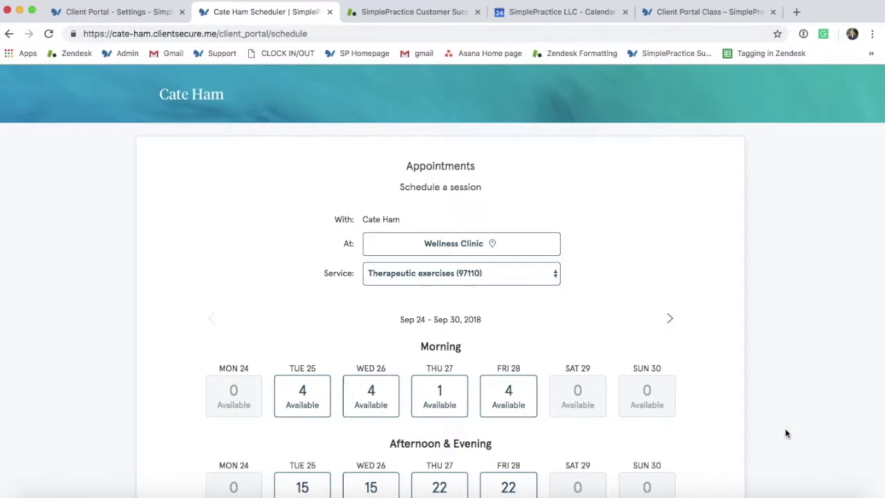
{"action": "scroll", "coordinate": [785, 433], "scroll_direction": "down", "scroll_amount": 2}
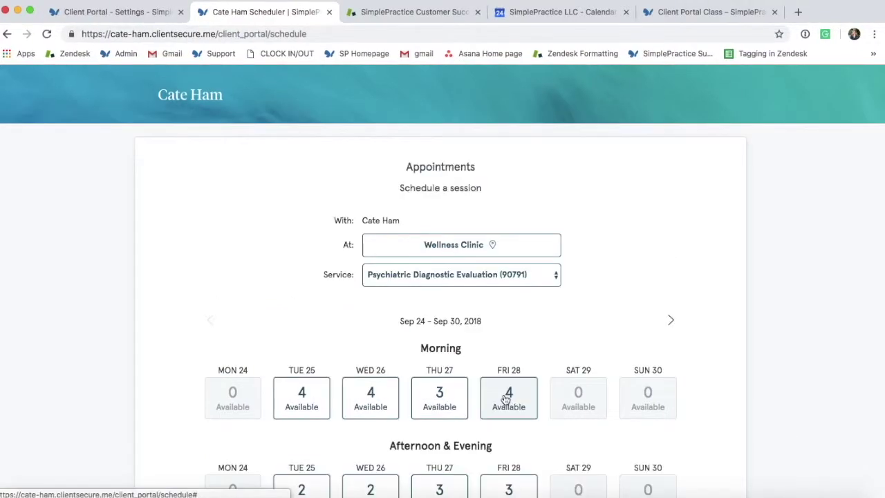
{"action": "left_click", "coordinate": [505, 395]}
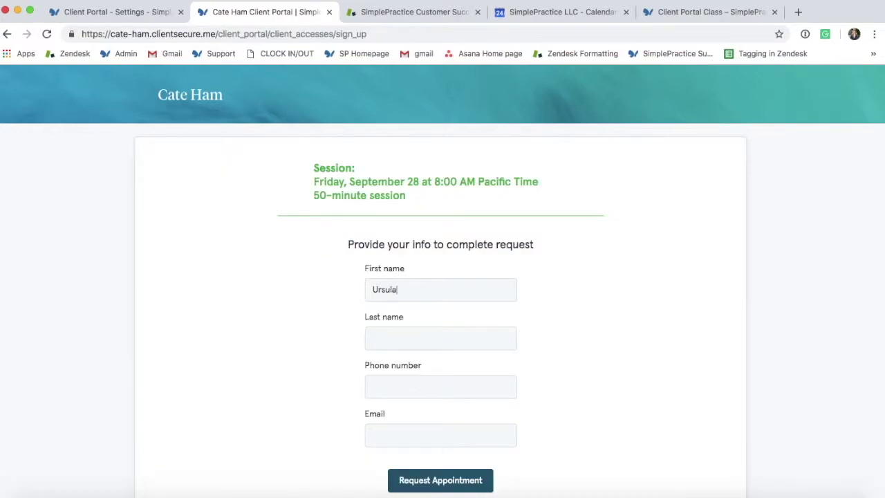
Step: Fill in the new client's last name, phone number and email, and submit the appointment request
{"action": "left_click", "coordinate": [440, 338]}
{"action": "type", "text": "Jones"}
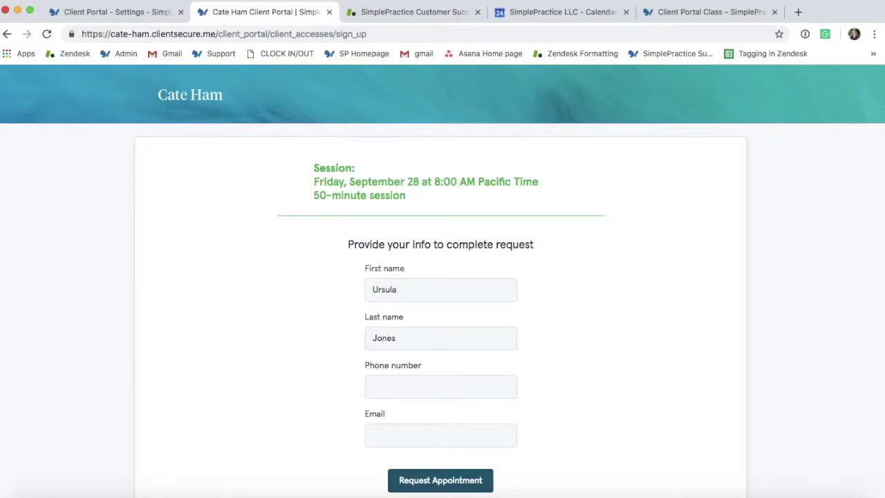
{"action": "left_click", "coordinate": [440, 386]}
{"action": "type", "text": "5555555555"}
{"action": "key", "text": "Tab"}
{"action": "key", "text": "super+v"}
{"action": "left_click", "coordinate": [462, 484]}
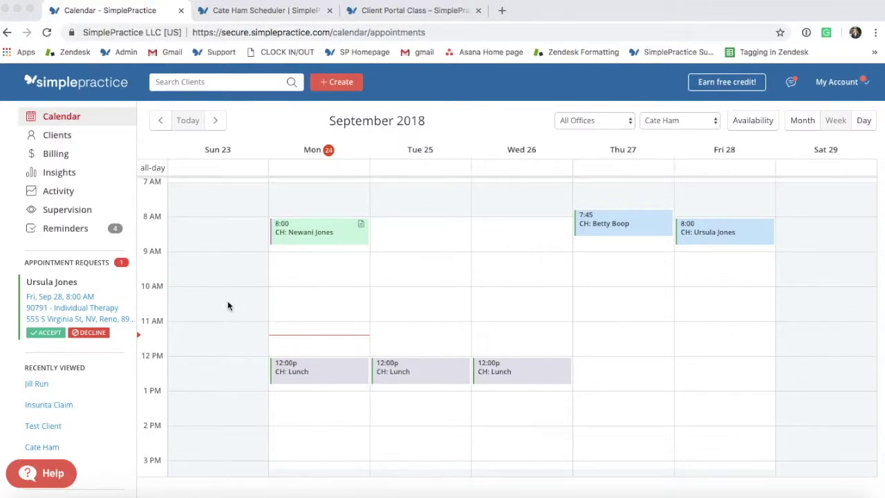
Step: Examine the pending appointment request and its details on the calendar for Friday, September 28 at 8:00 AM
{"action": "left_click", "coordinate": [33, 290]}
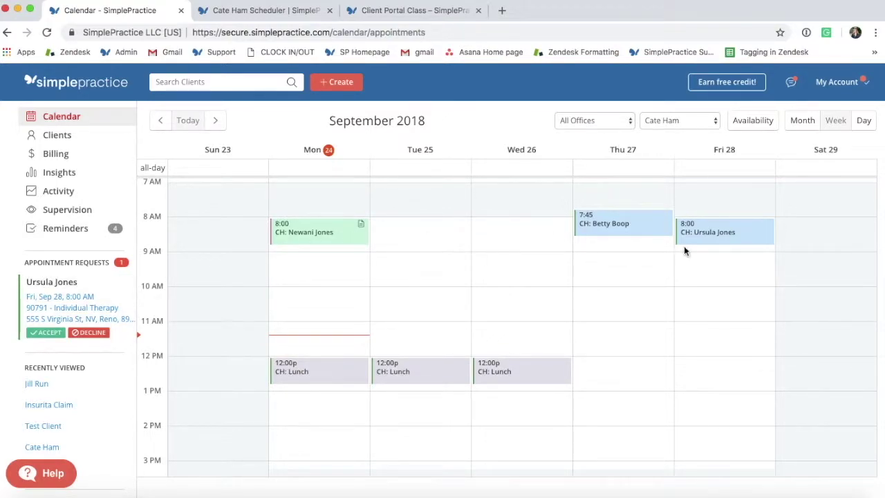
{"action": "left_click", "coordinate": [702, 243]}
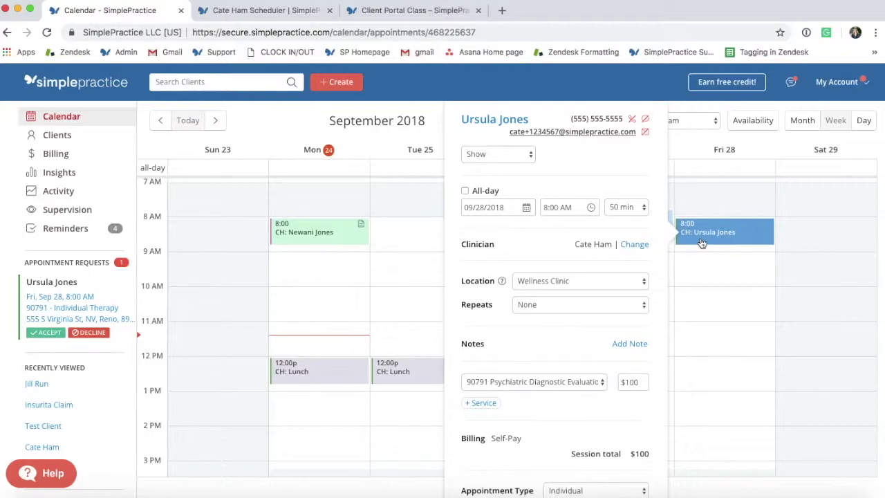
{"action": "left_click", "coordinate": [702, 242]}
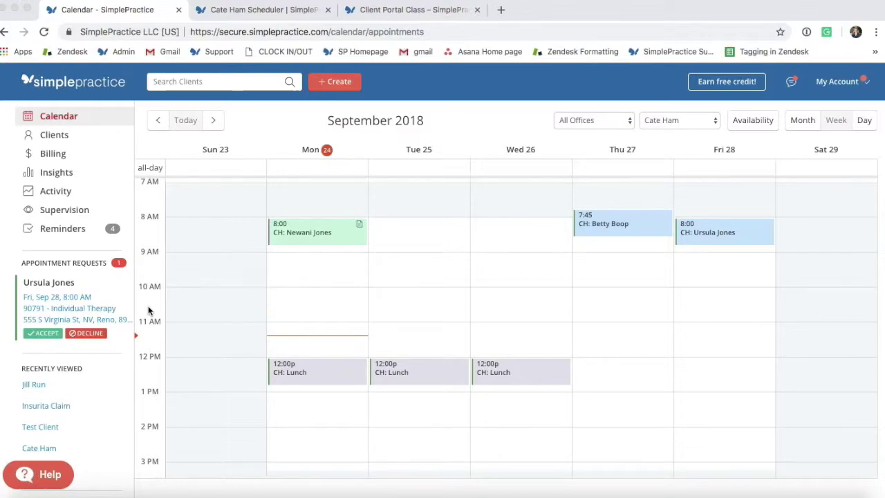
Step: Draft a decline email for the pending request with the added sentence "More info can be typed here." and cancel without sending
{"action": "left_click", "coordinate": [86, 334]}
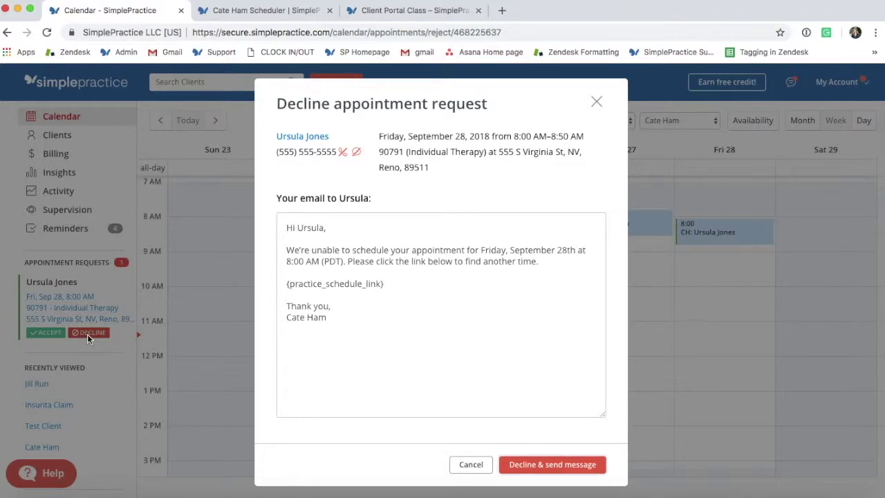
{"action": "left_click", "coordinate": [357, 328]}
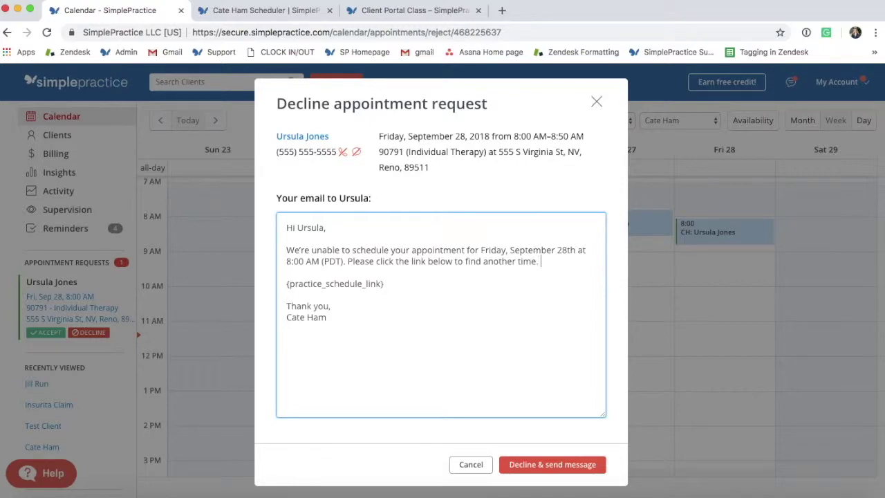
{"action": "type", "text": "More info can be typed here."}
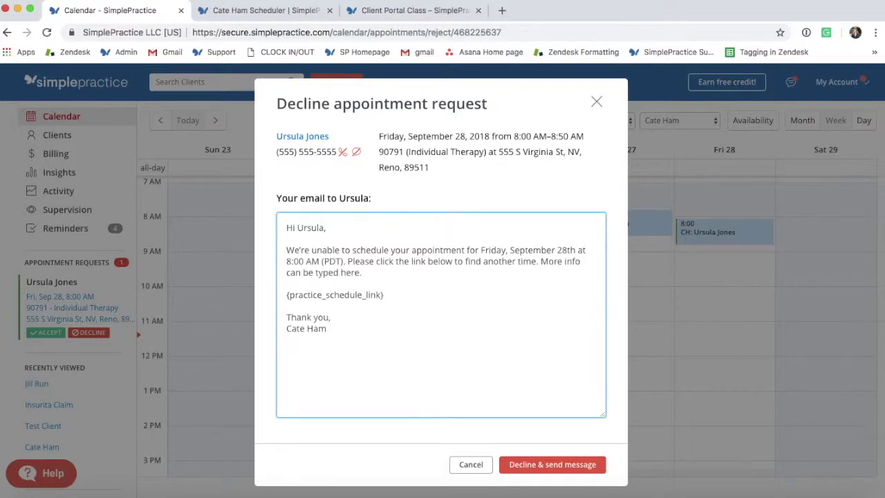
{"action": "left_click", "coordinate": [472, 465]}
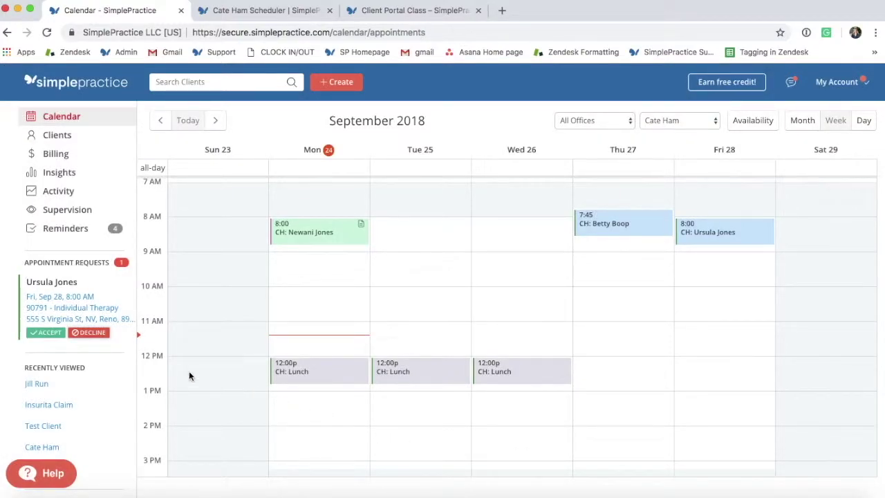
Step: Accept the pending appointment request, keeping the preselected documents to share, and send the confirmation message
{"action": "left_click", "coordinate": [46, 335]}
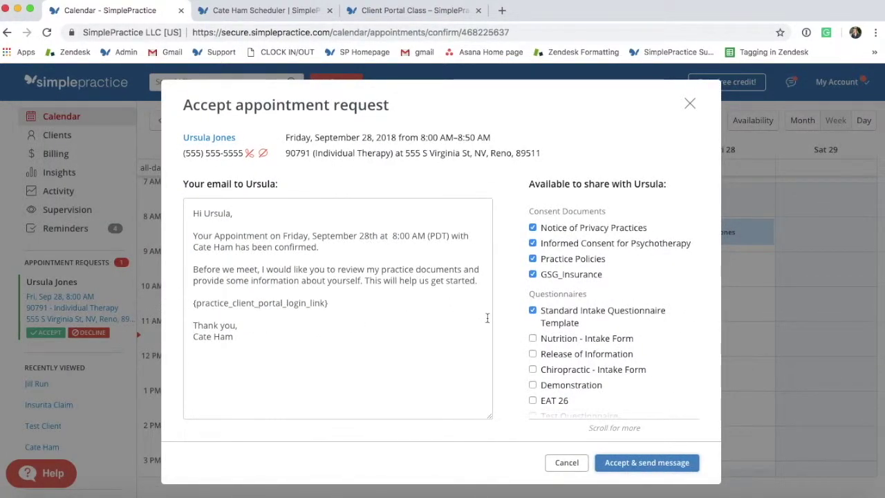
{"action": "scroll", "coordinate": [545, 318], "scroll_direction": "down", "scroll_amount": 2}
{"action": "scroll", "coordinate": [545, 318], "scroll_direction": "down", "scroll_amount": 5}
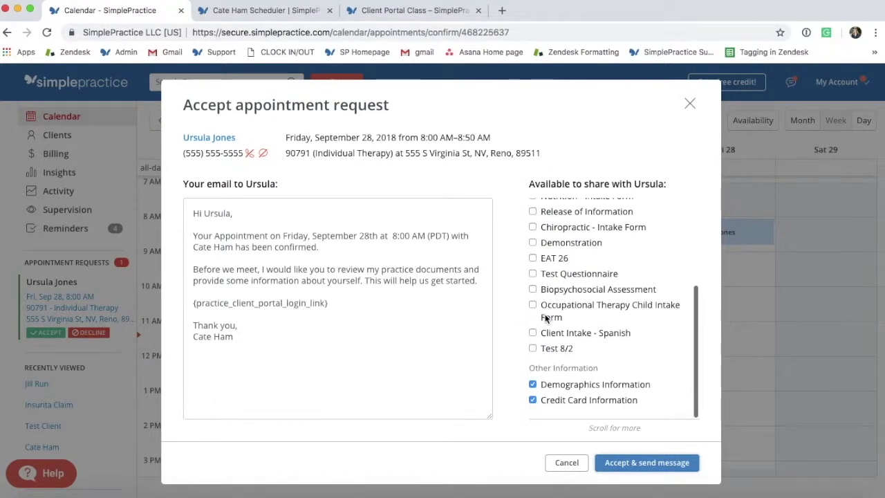
{"action": "left_click", "coordinate": [629, 459]}
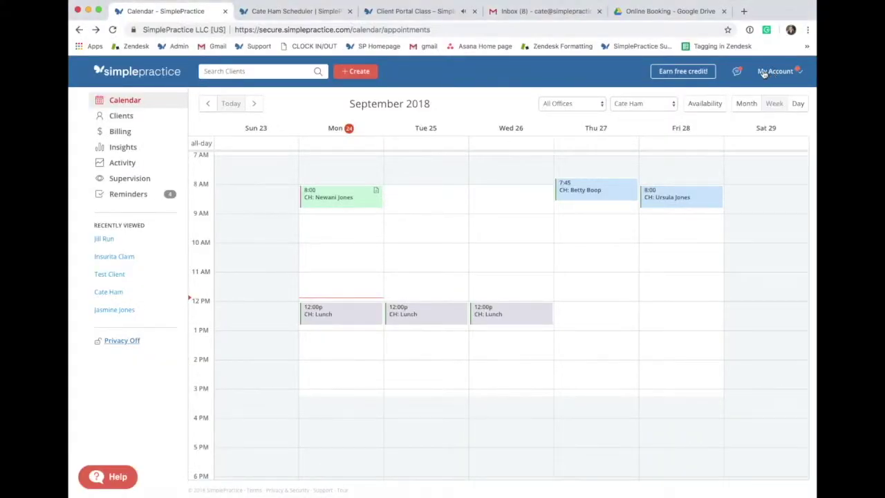
Step: Open the Booking Widget settings and preview the widget
{"action": "left_click", "coordinate": [775, 72]}
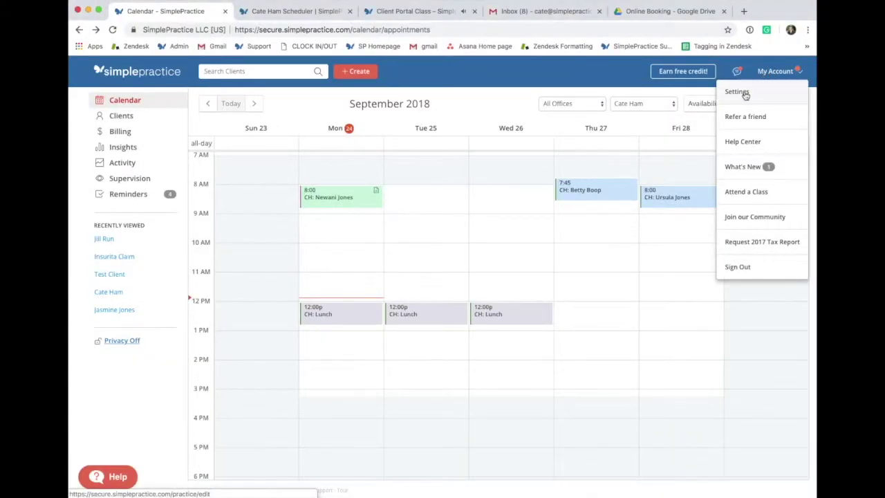
{"action": "left_click", "coordinate": [737, 92]}
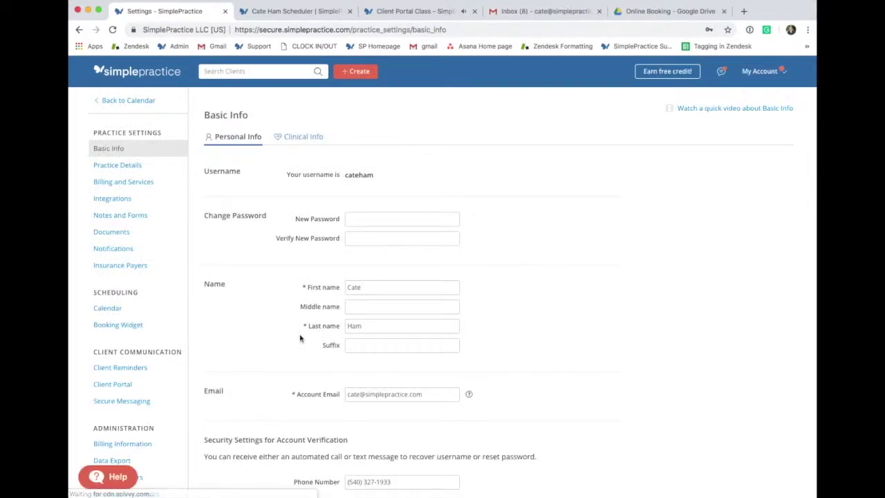
{"action": "left_click", "coordinate": [118, 330]}
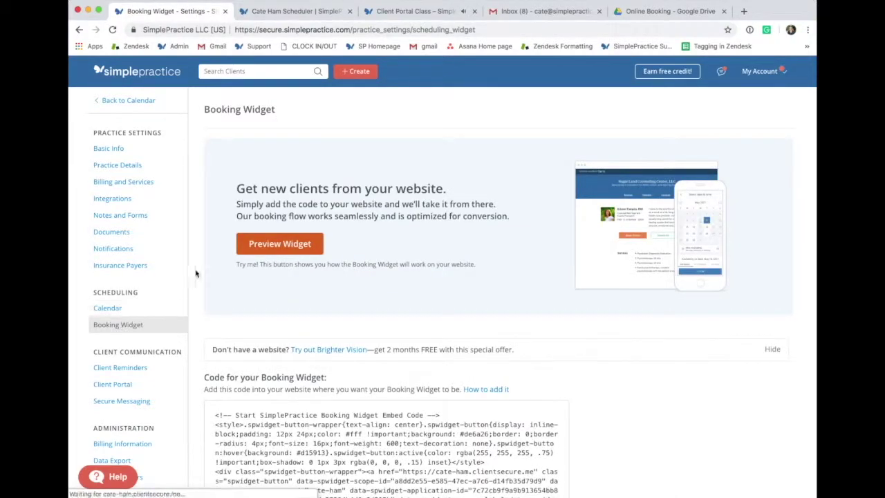
{"action": "left_click", "coordinate": [244, 250]}
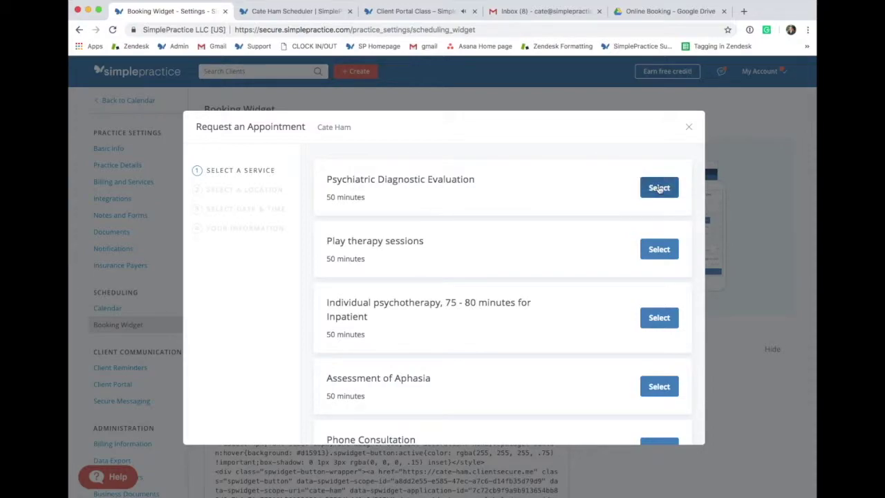
Step: In the widget preview, choose a Psychiatric Diagnostic Evaluation at the Wellness Clinic on Wednesday, September 26, 2018 at 10:00 AM
{"action": "scroll", "coordinate": [604, 279], "scroll_direction": "down", "scroll_amount": 3}
{"action": "scroll", "coordinate": [603, 279], "scroll_direction": "down", "scroll_amount": 3}
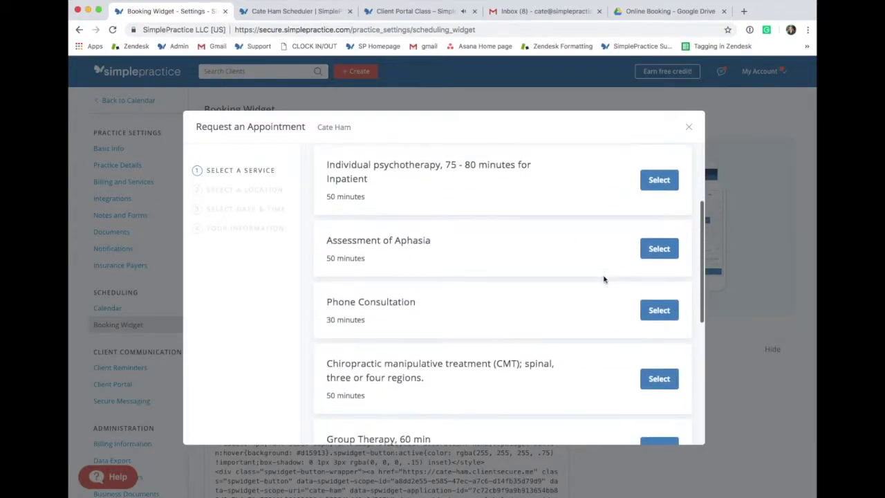
{"action": "scroll", "coordinate": [603, 279], "scroll_direction": "up", "scroll_amount": 2}
{"action": "scroll", "coordinate": [603, 279], "scroll_direction": "up", "scroll_amount": 4}
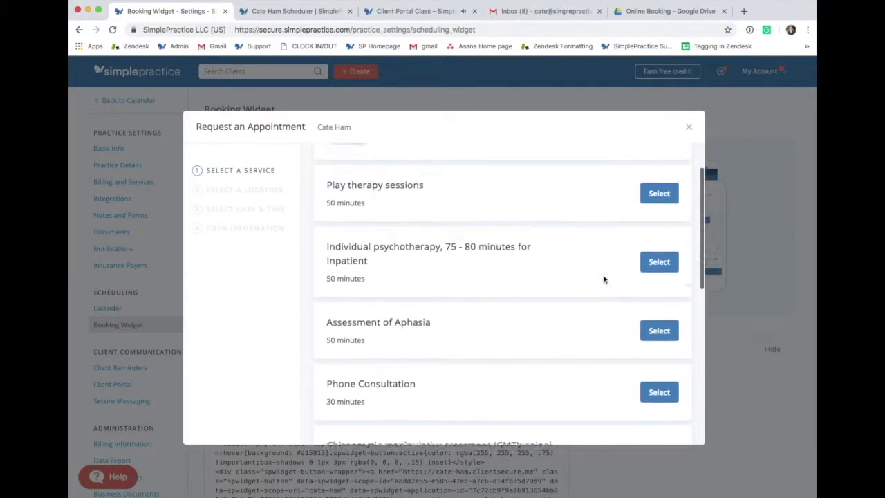
{"action": "left_click", "coordinate": [659, 190]}
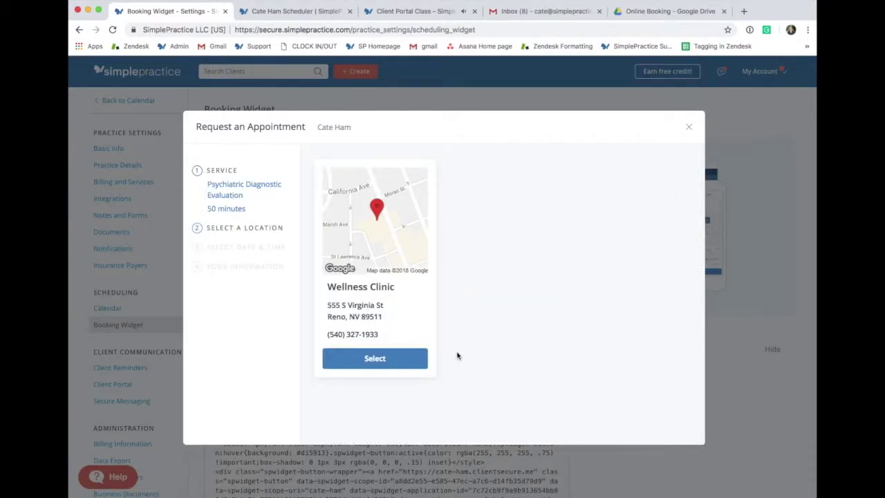
{"action": "left_click", "coordinate": [406, 371]}
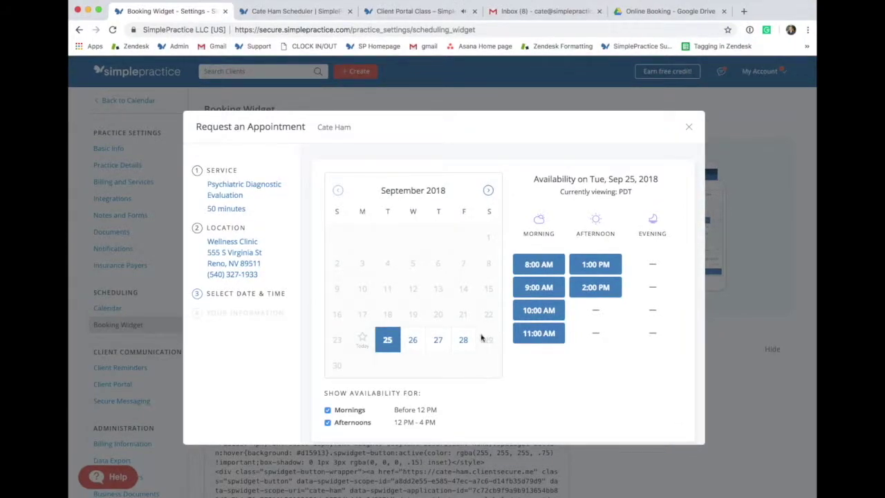
{"action": "left_click", "coordinate": [413, 347]}
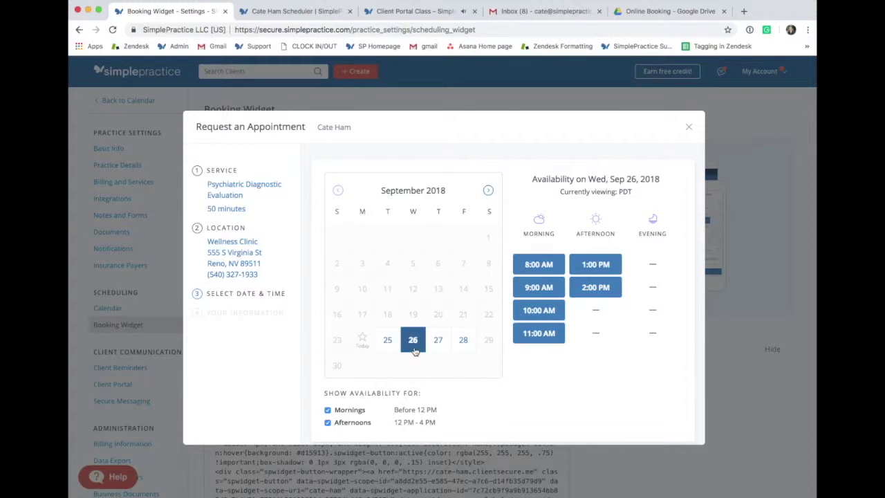
{"action": "left_click", "coordinate": [544, 310]}
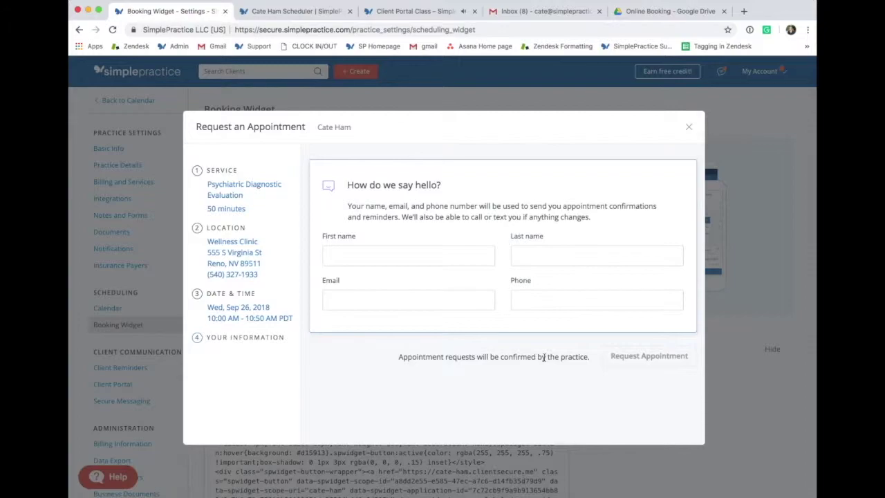